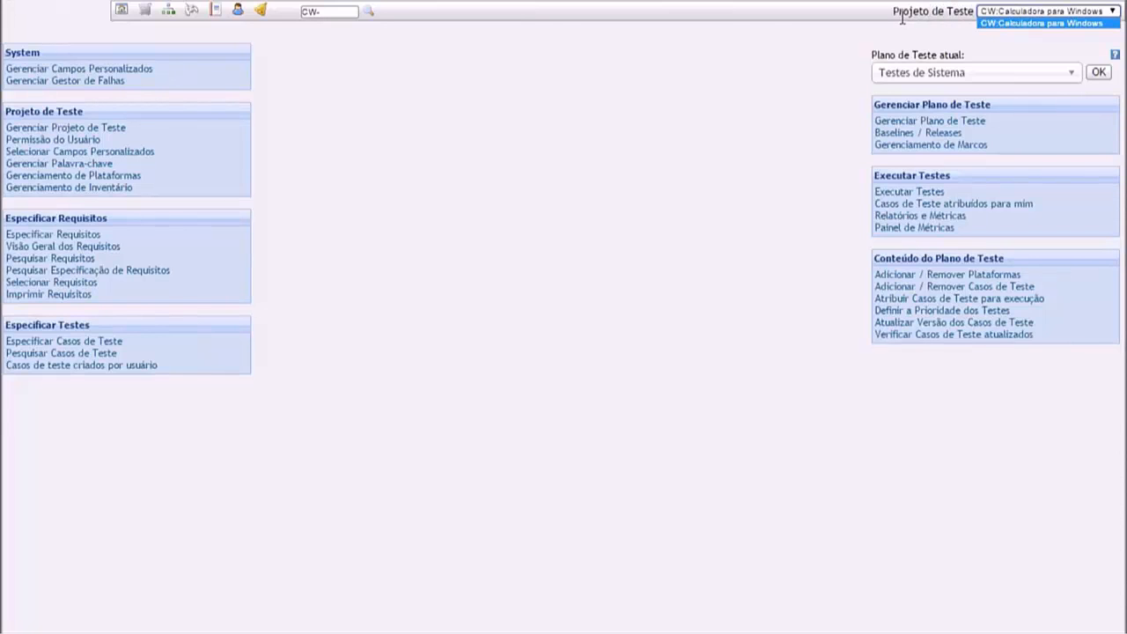
Step: Open test project management and review the blank form for creating a new test project
left_click(552, 228)
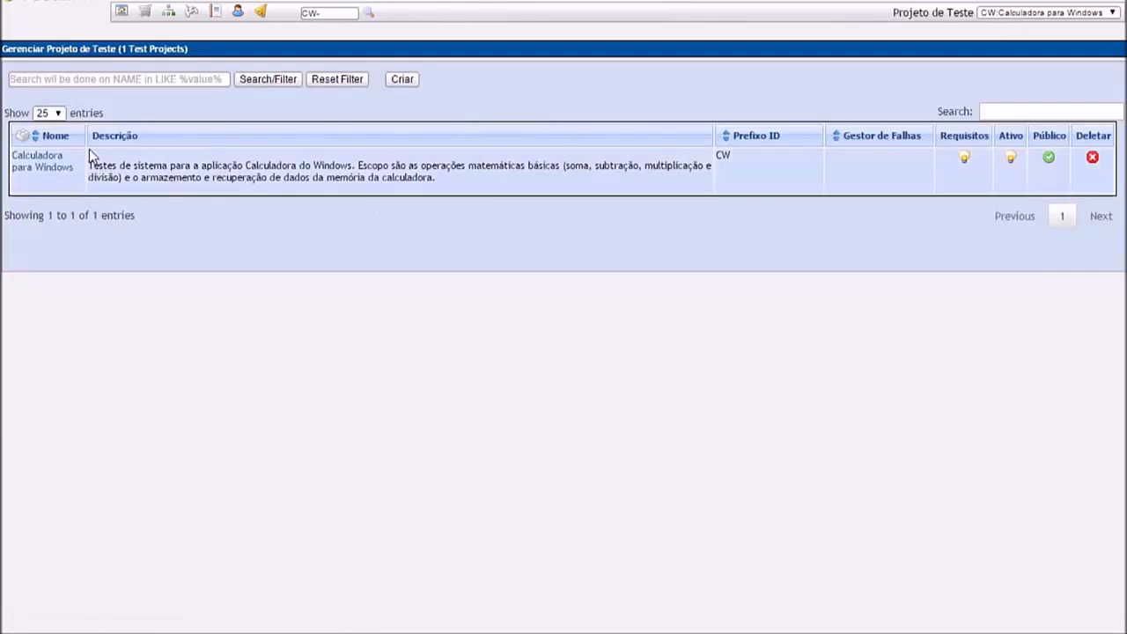
left_click(402, 79)
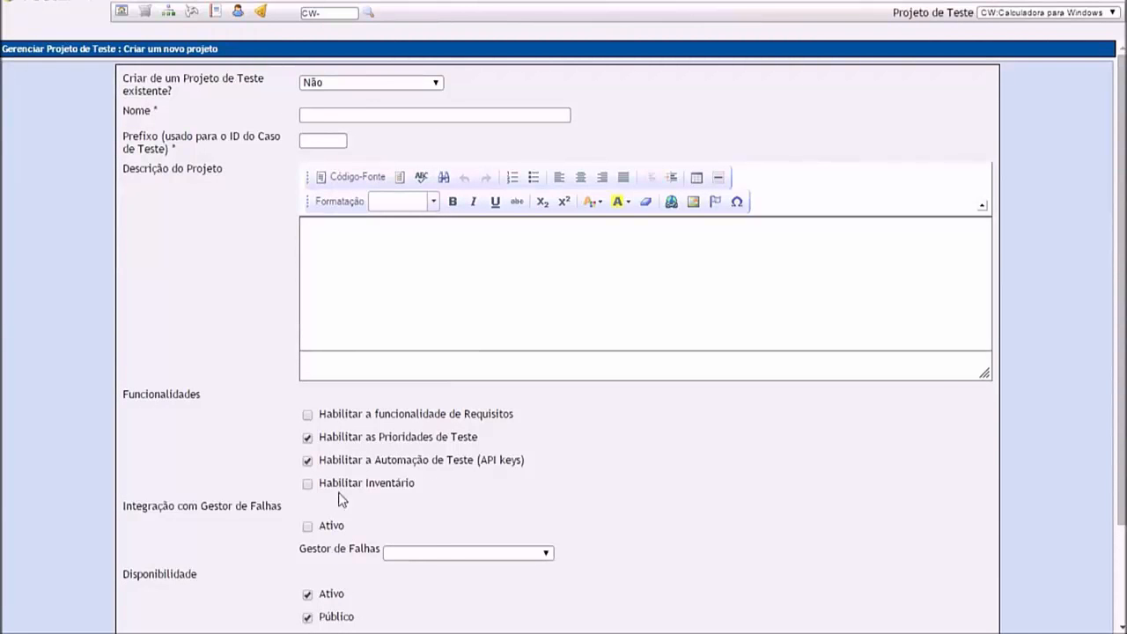
scroll(489, 431, "down", 2)
left_click(144, 528)
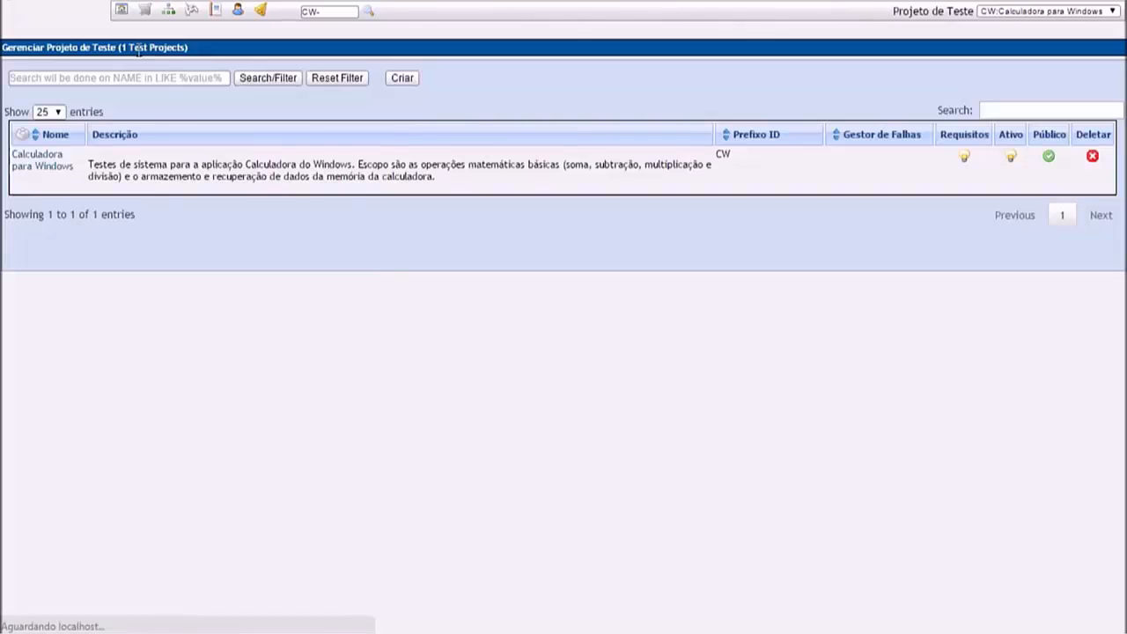
Step: Remove the final period from the Calculadora para Windows project description and save the project
left_click(37, 165)
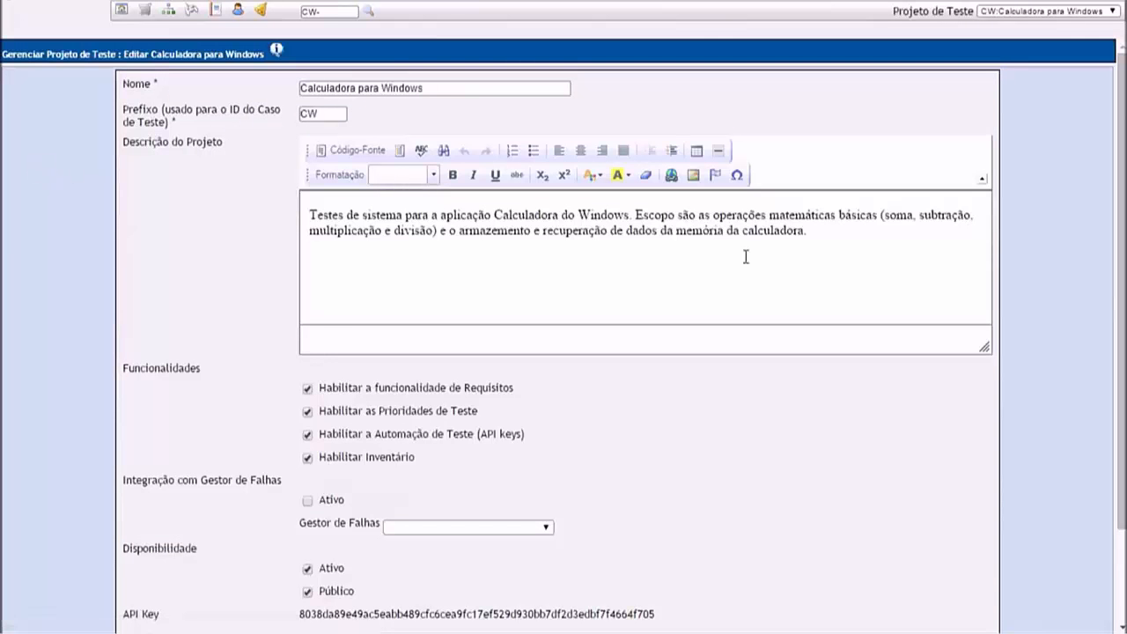
left_click(855, 236)
scroll(855, 234, "down", 3)
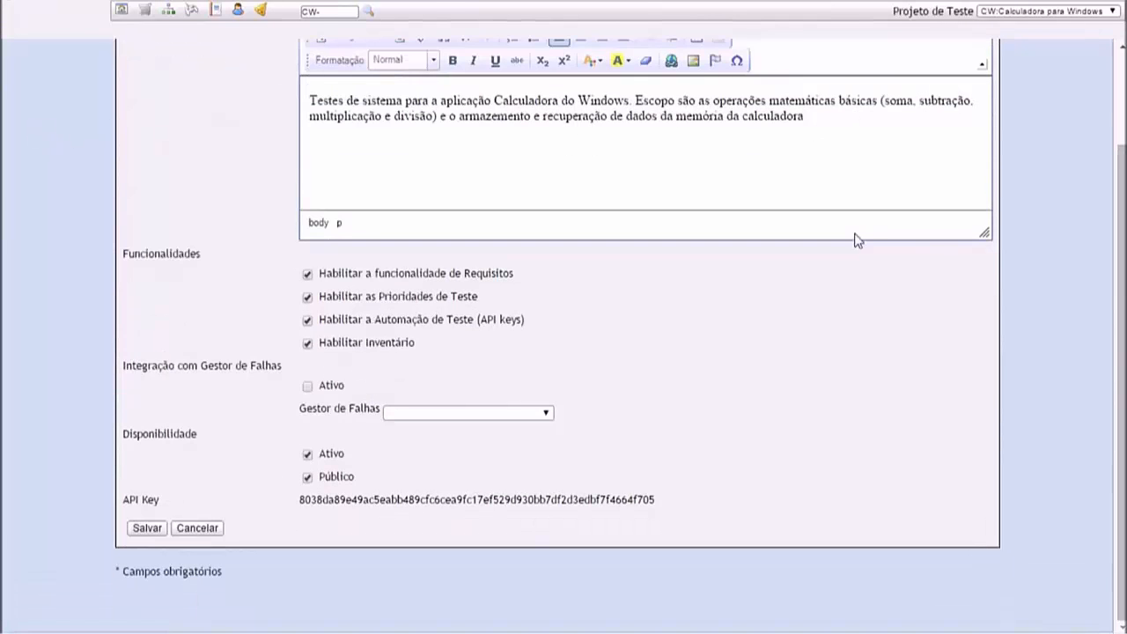
left_click(145, 528)
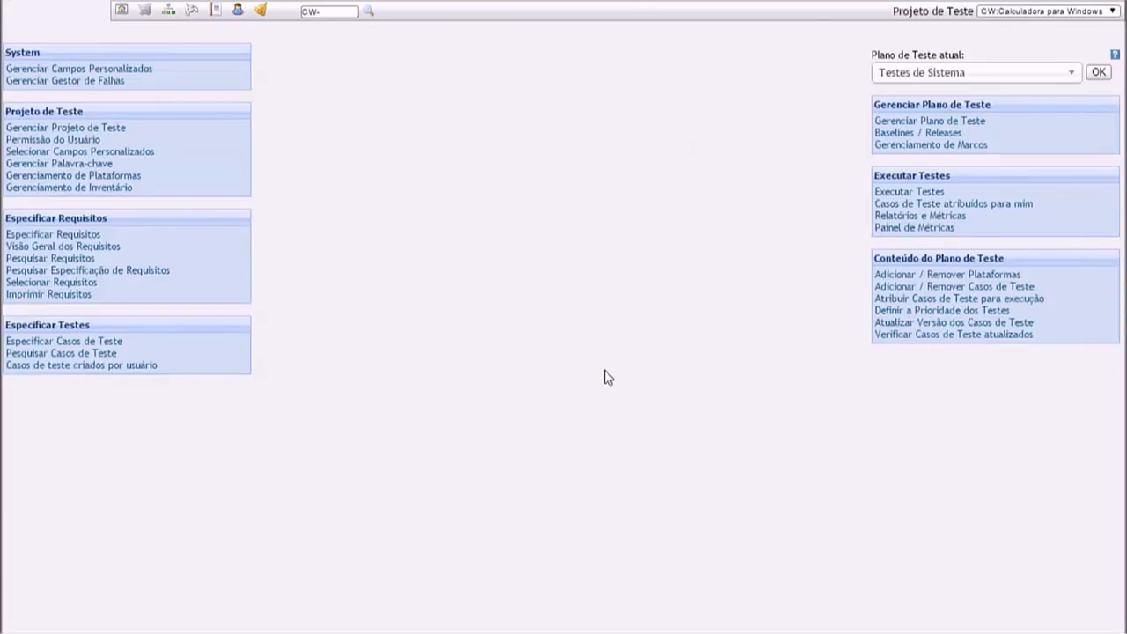
Step: Open the requirements specification and review the Operações Matemáticas and Memória sections
left_click(71, 236)
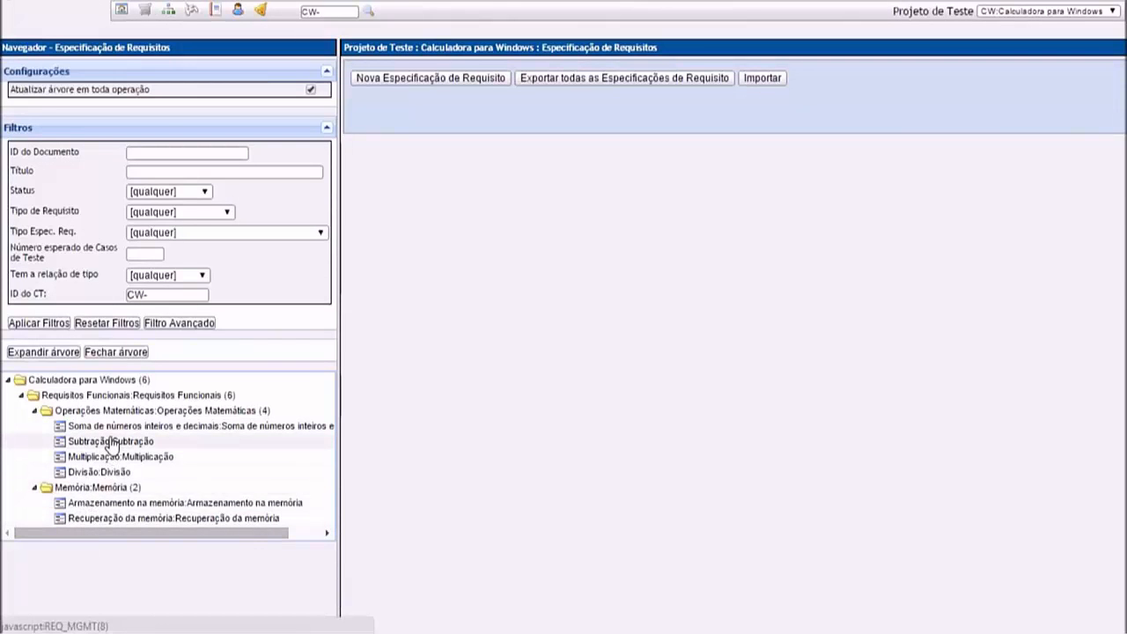
left_click(110, 414)
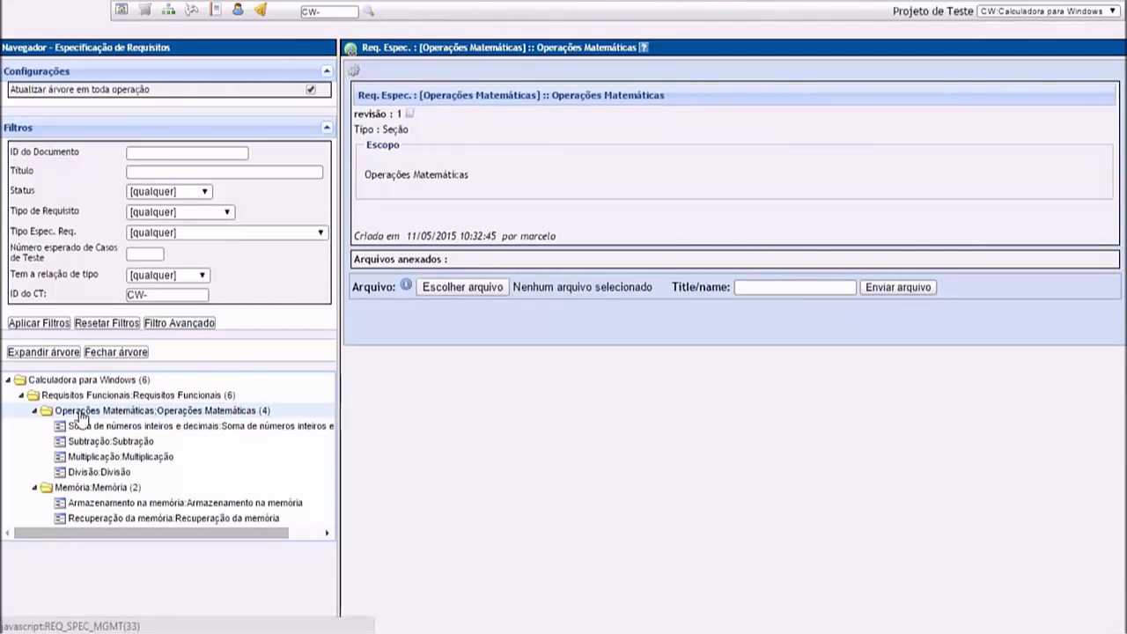
left_click(69, 486)
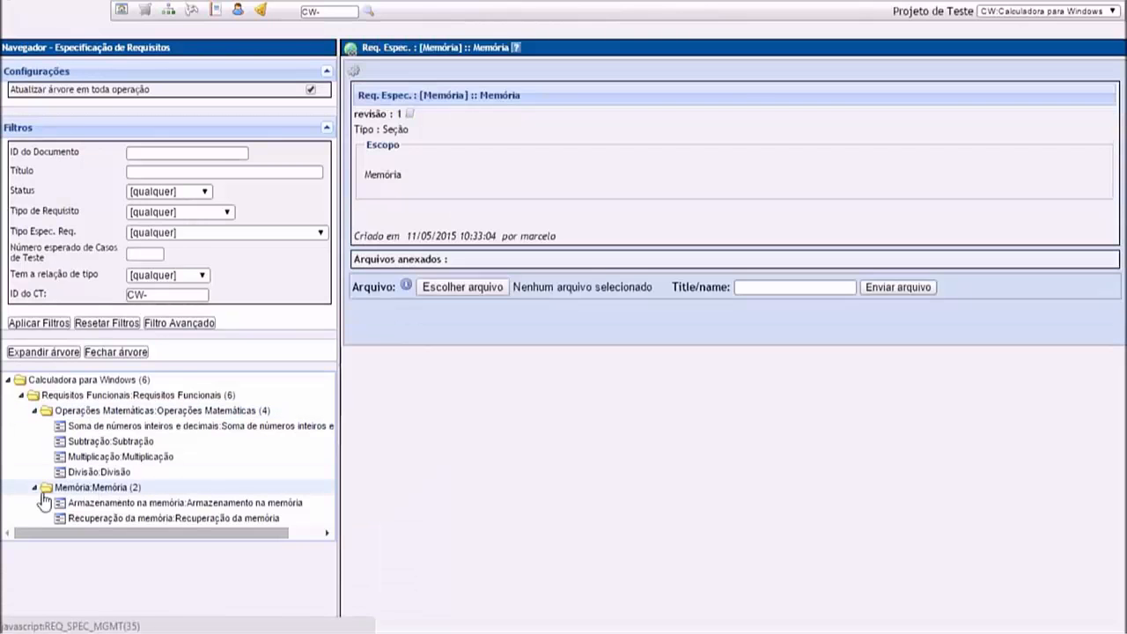
left_click(76, 412)
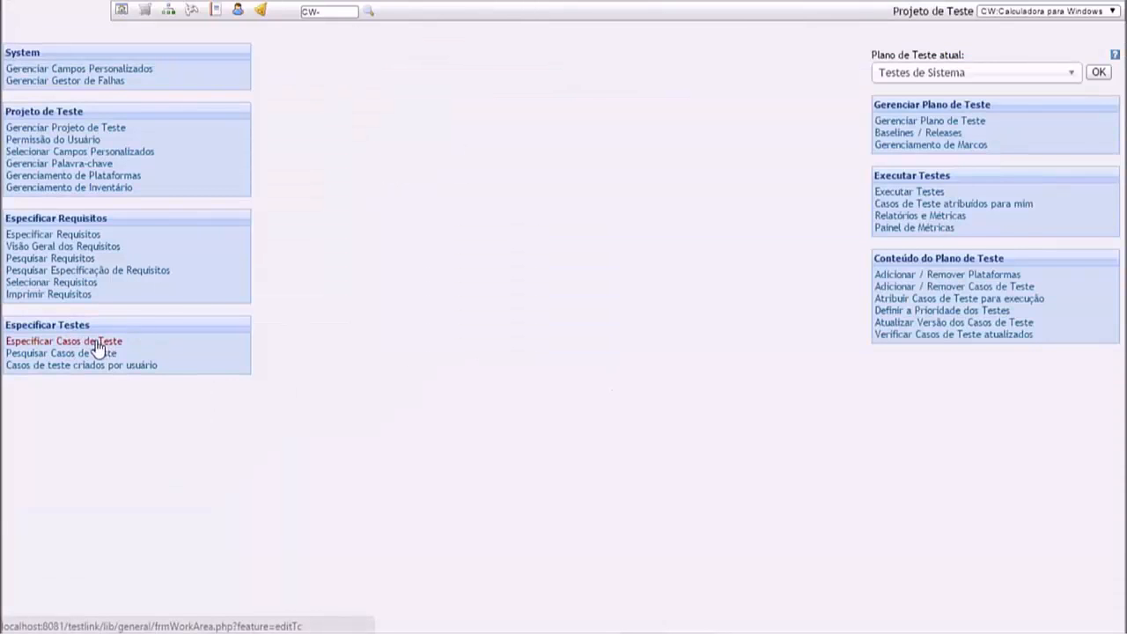
Step: Review the two test suites in the test specification and the requirements linked to test cases CW-6 and CW-1
left_click(61, 342)
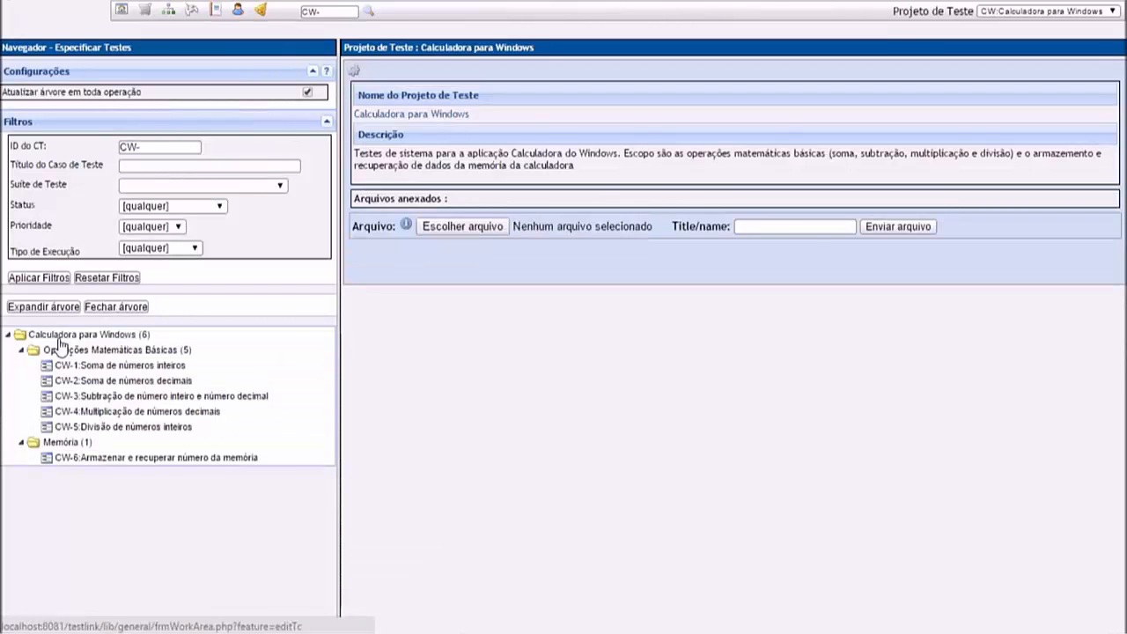
left_click(92, 353)
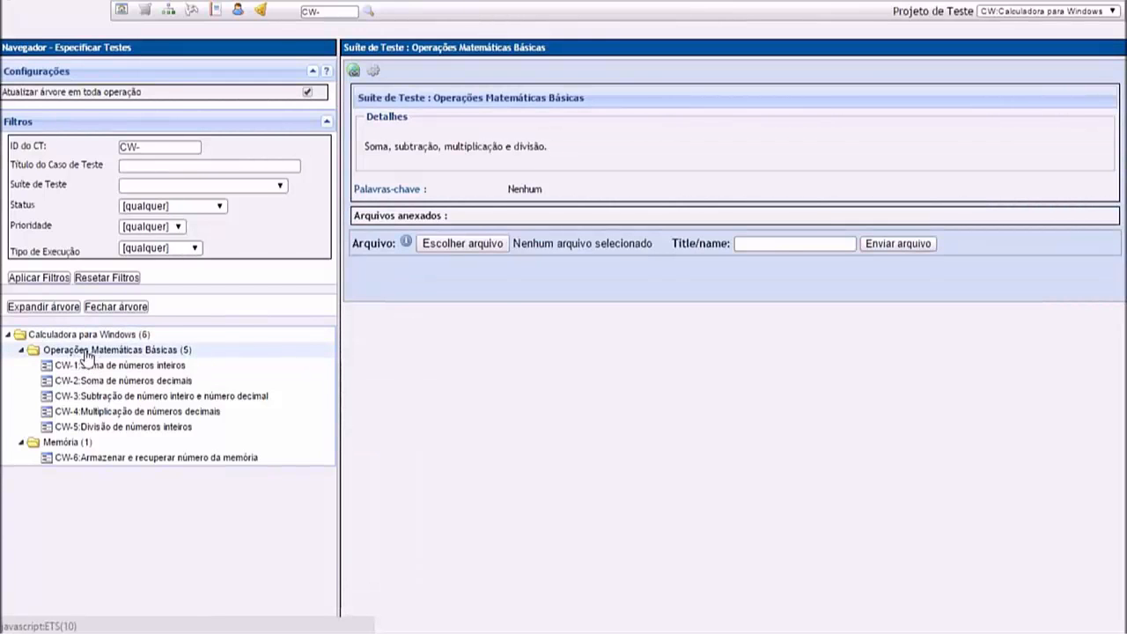
left_click(72, 443)
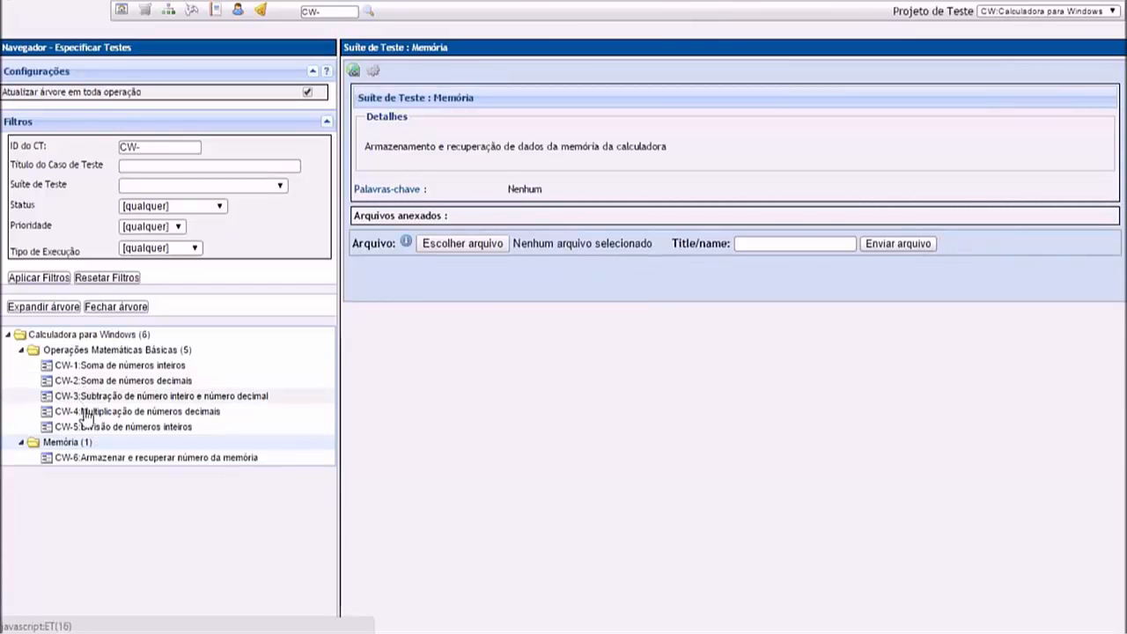
left_click(129, 460)
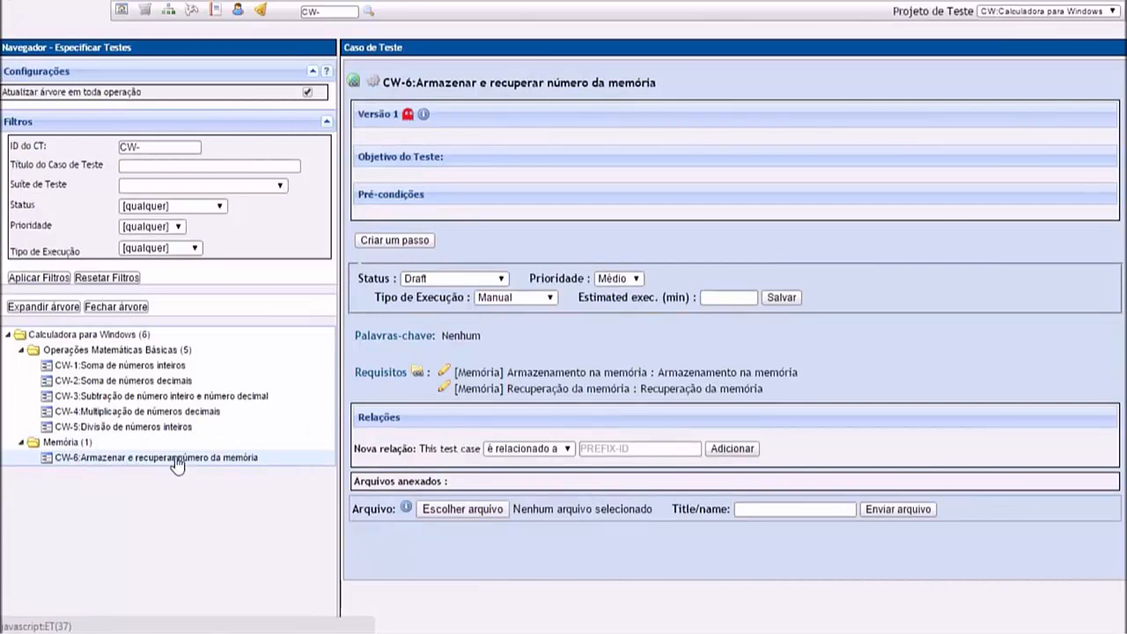
left_click_drag(486, 372, 747, 389)
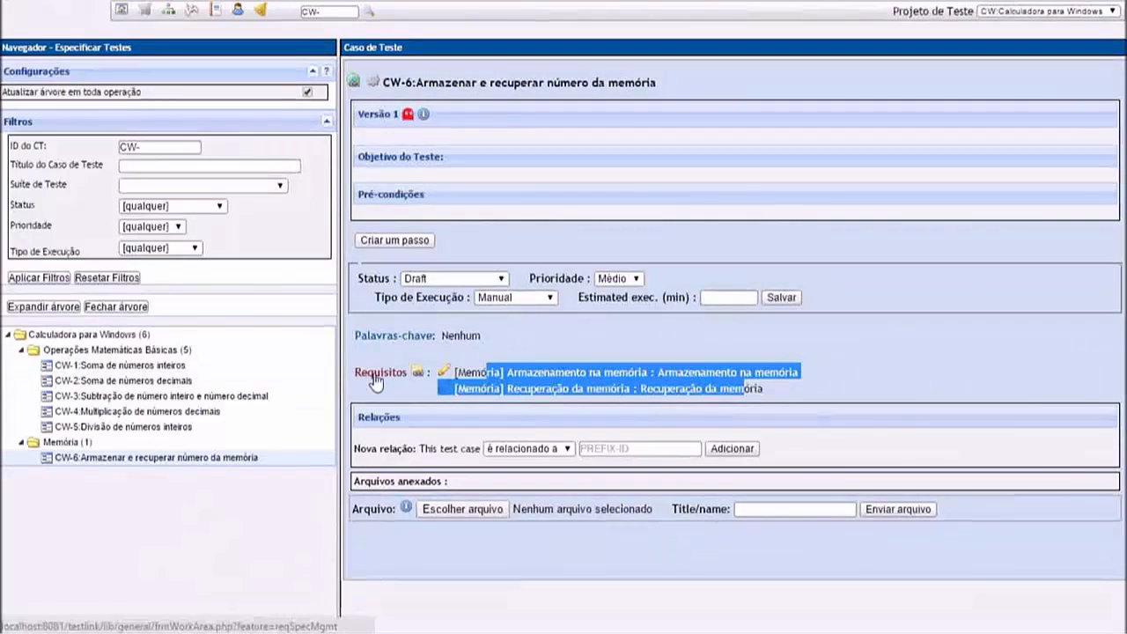
left_click(119, 366)
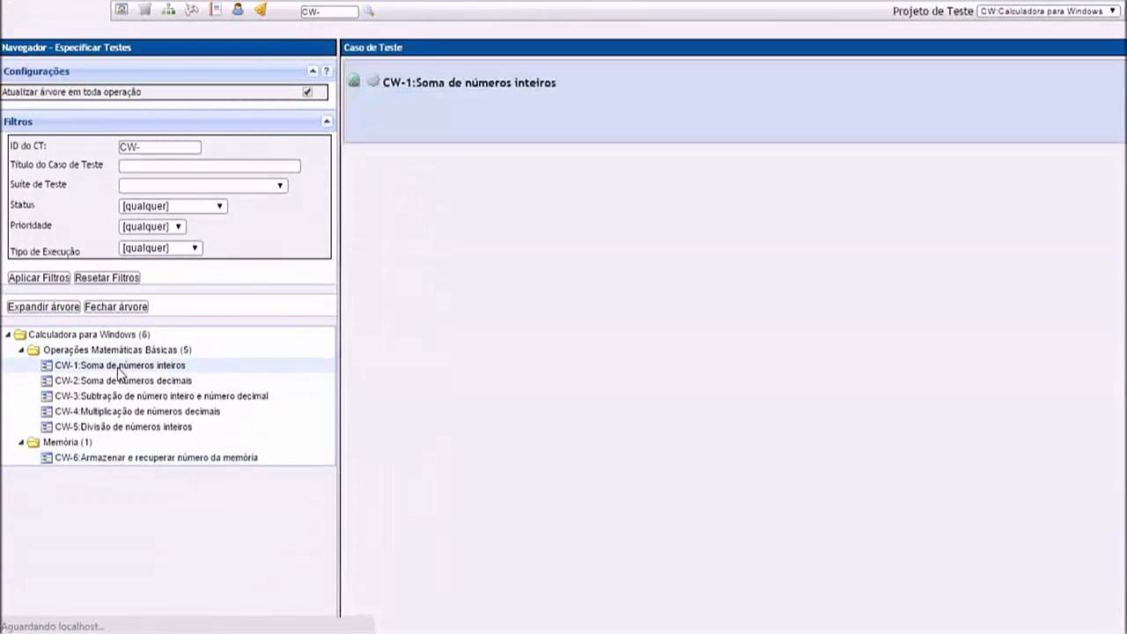
left_click_drag(535, 384, 850, 383)
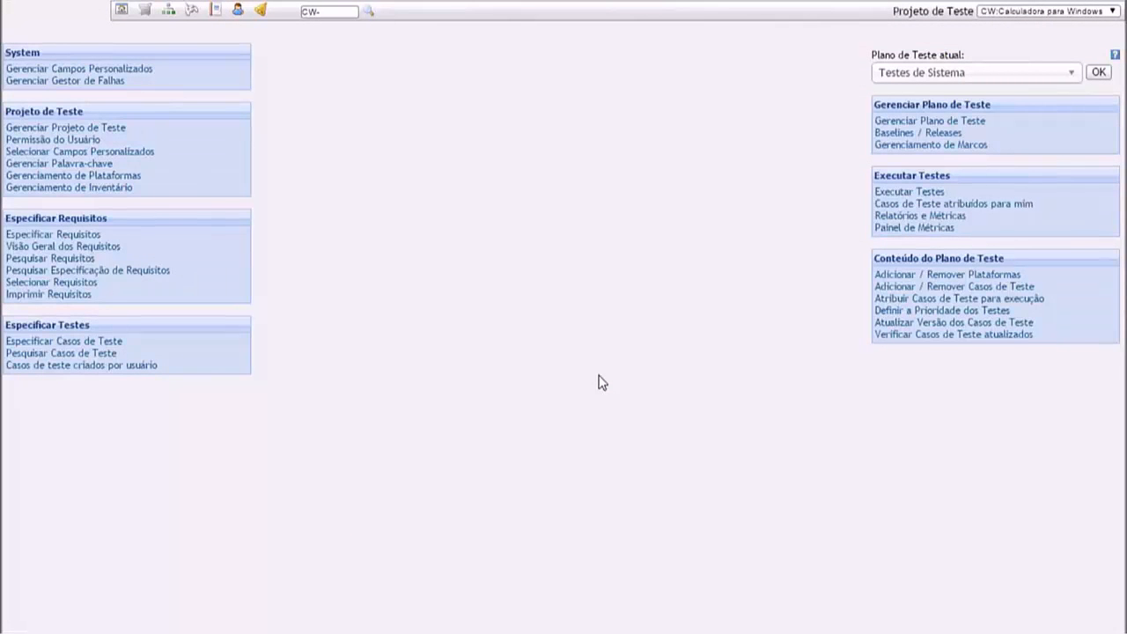
Step: Check the available current test plans, and view the Testes de Sistema plan in test plan management
left_click(902, 83)
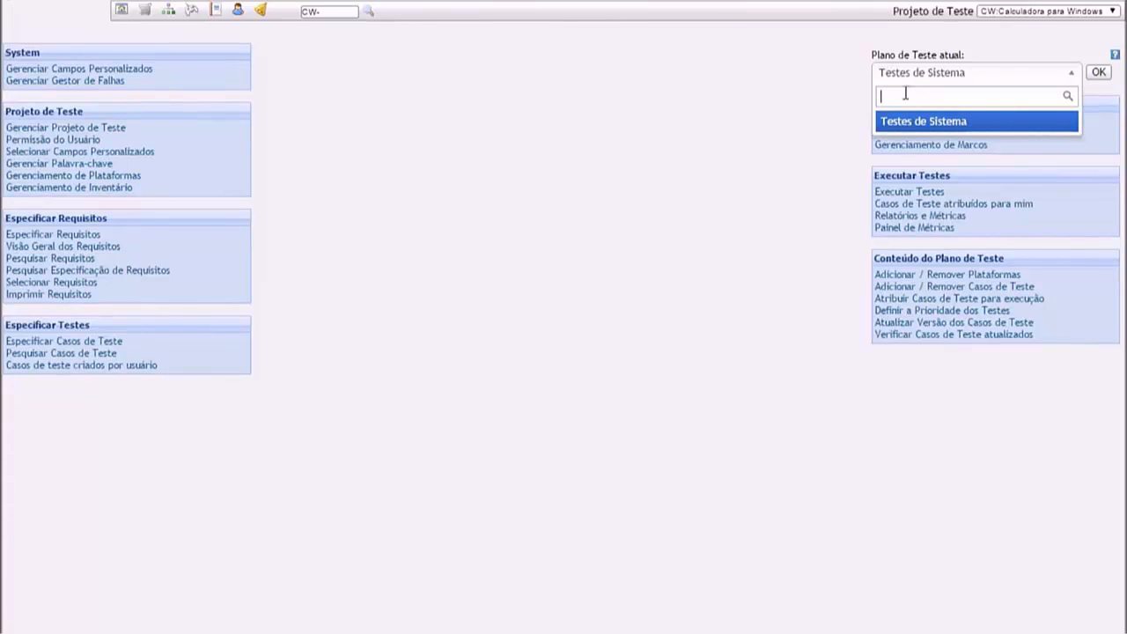
left_click(912, 122)
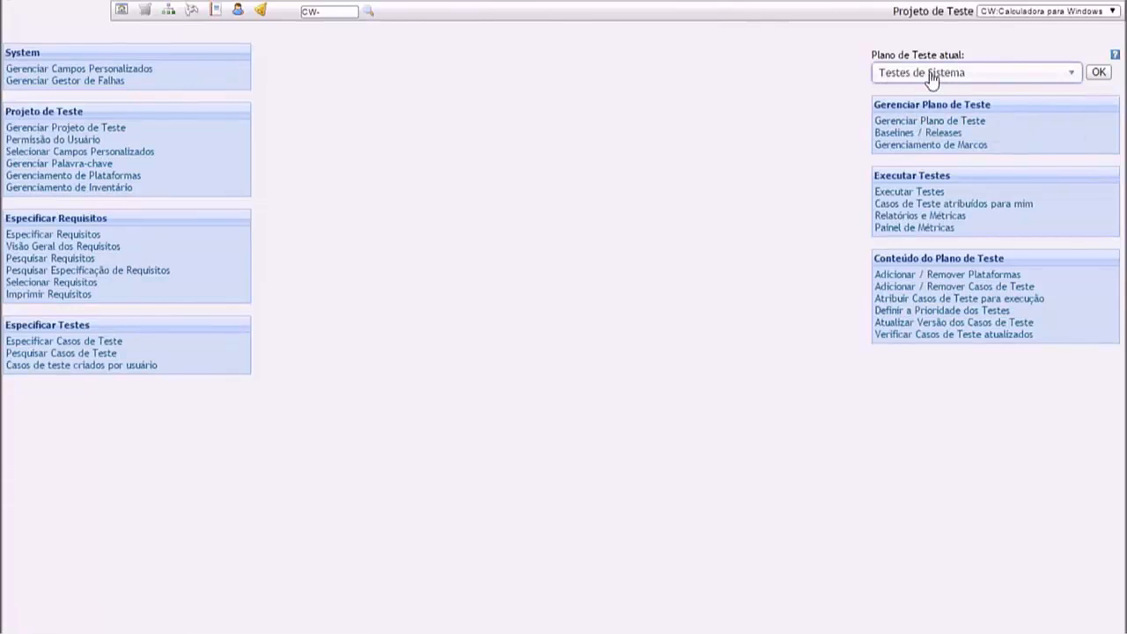
left_click(926, 117)
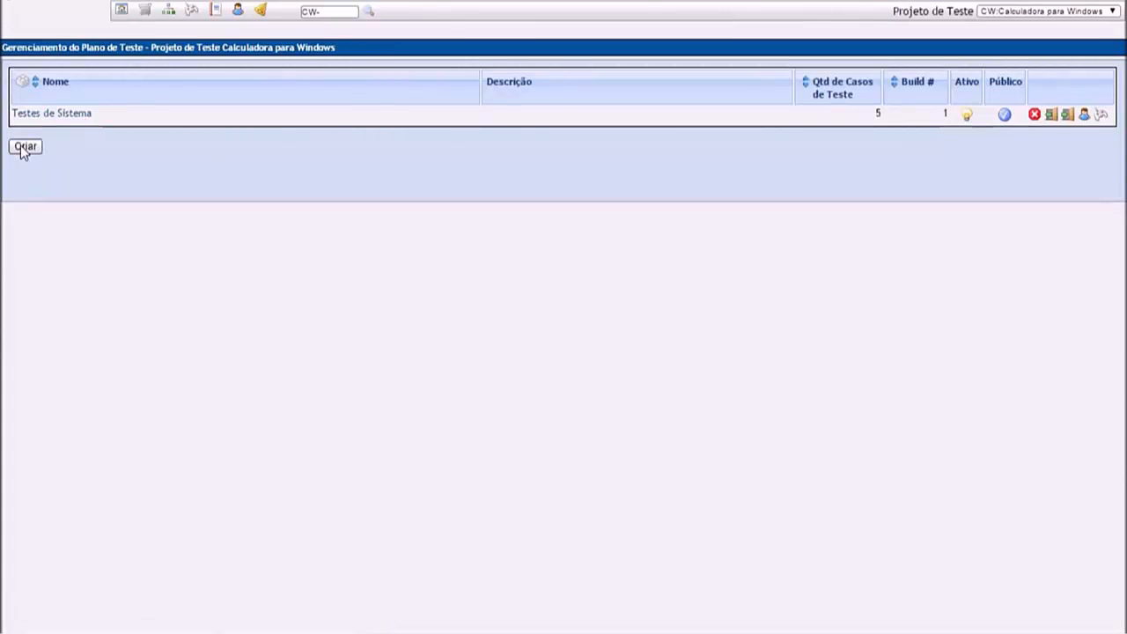
left_click(26, 115)
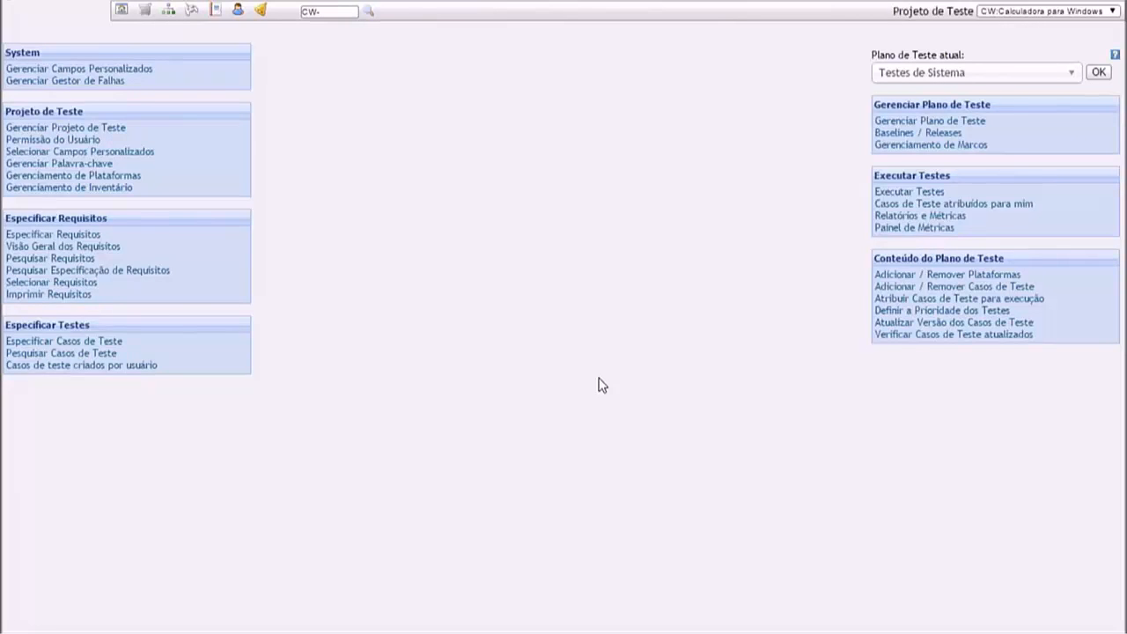
Step: Add test case CW-6 from the Memória suite to the Testes de Sistema test plan
left_click(954, 73)
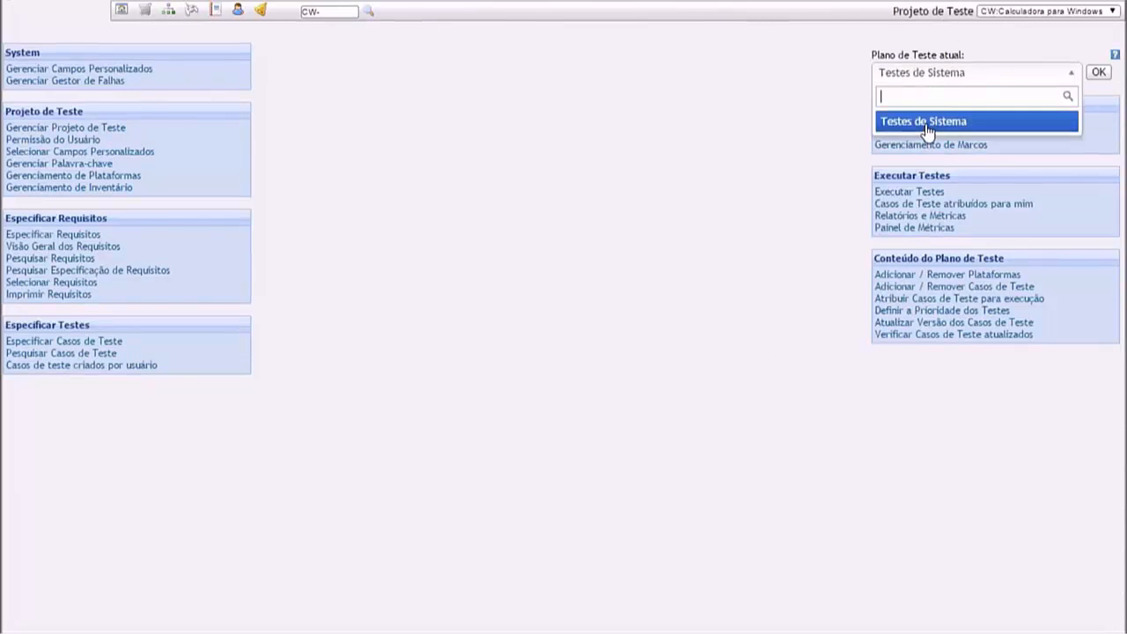
left_click(927, 128)
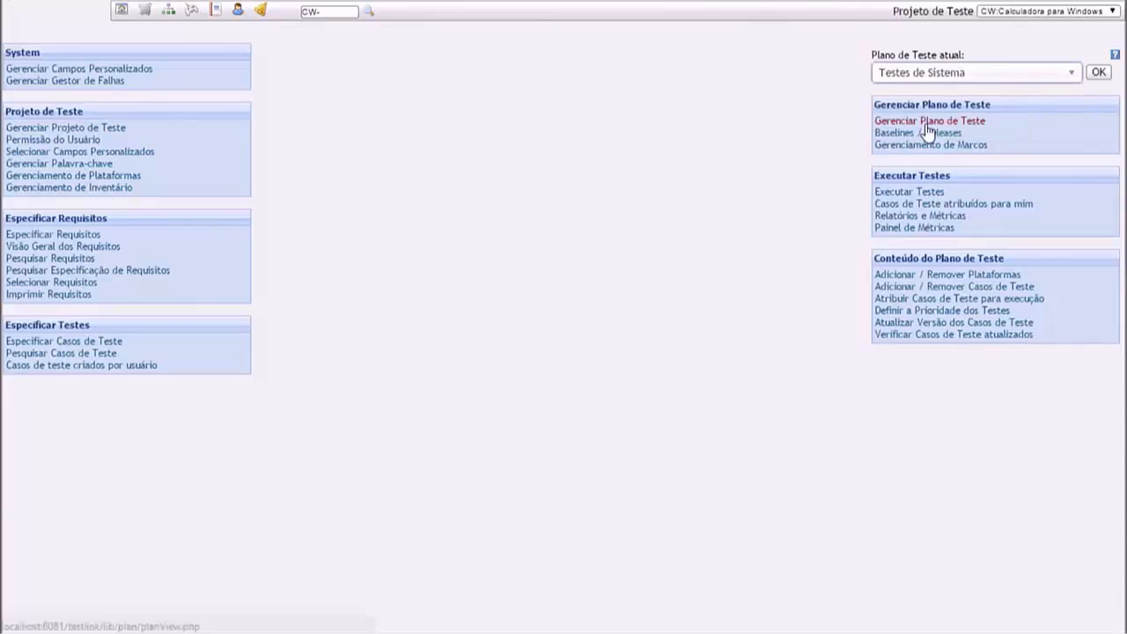
left_click(974, 288)
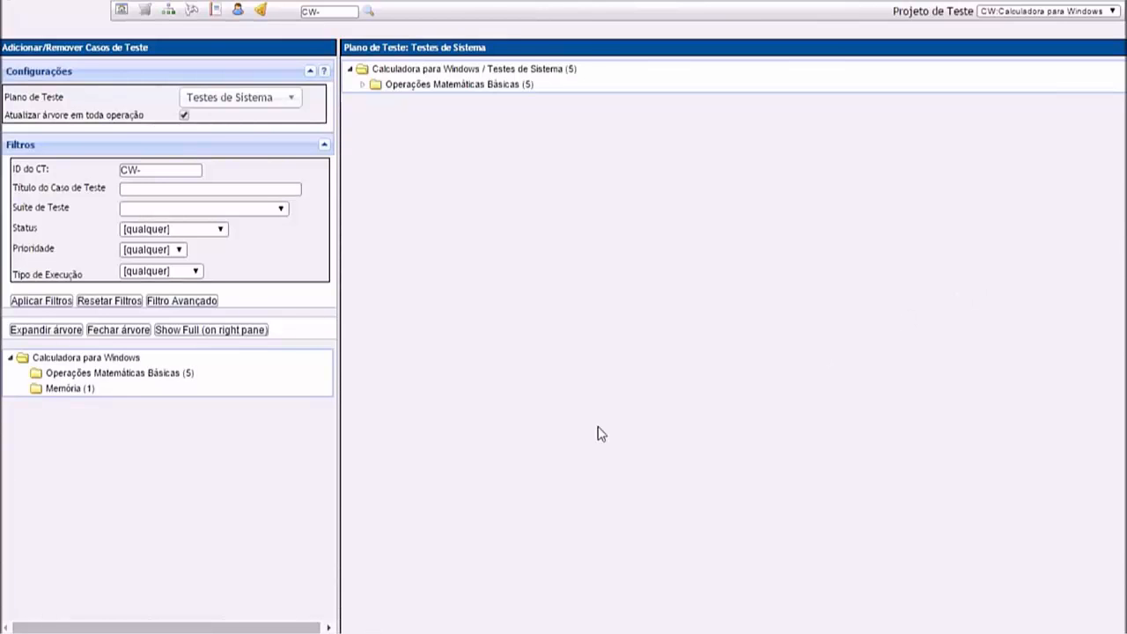
left_click(88, 390)
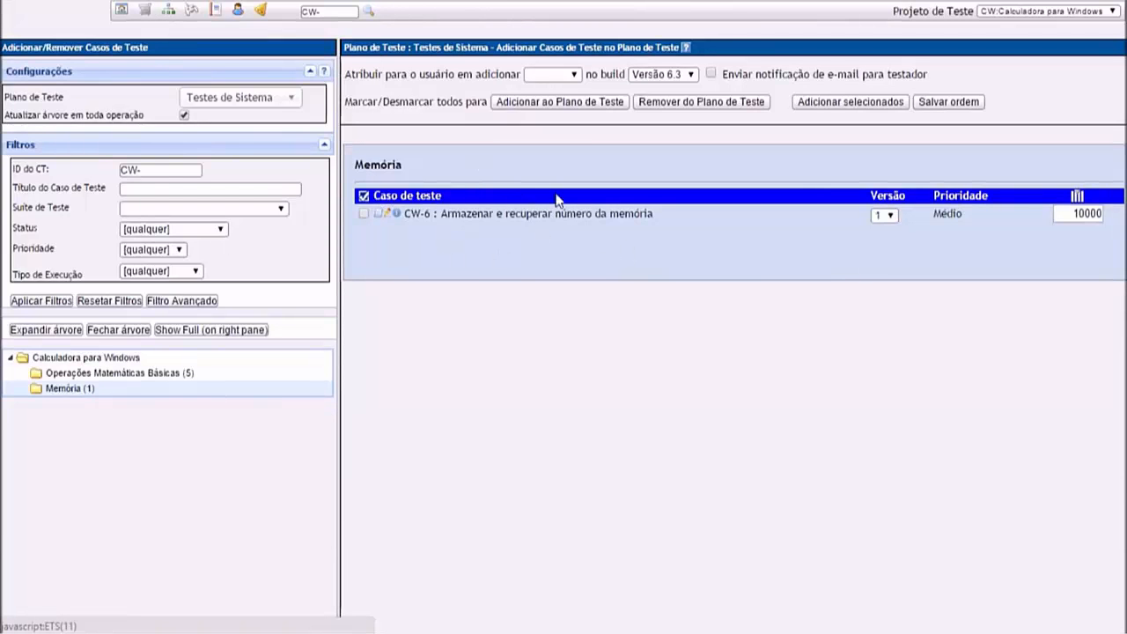
left_click(363, 214)
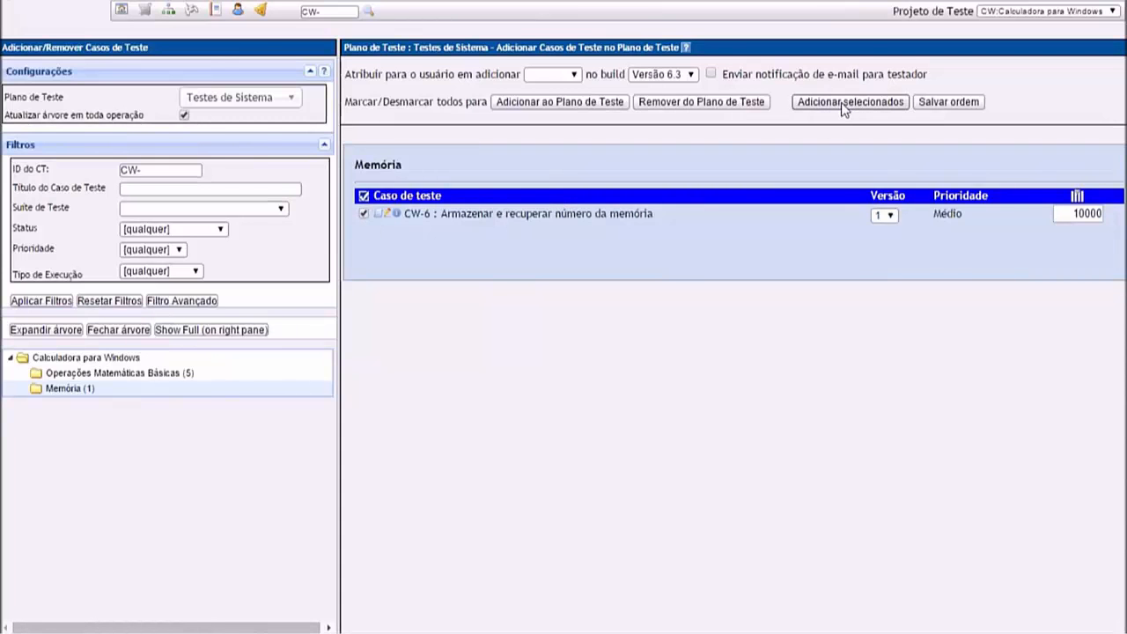
left_click(841, 102)
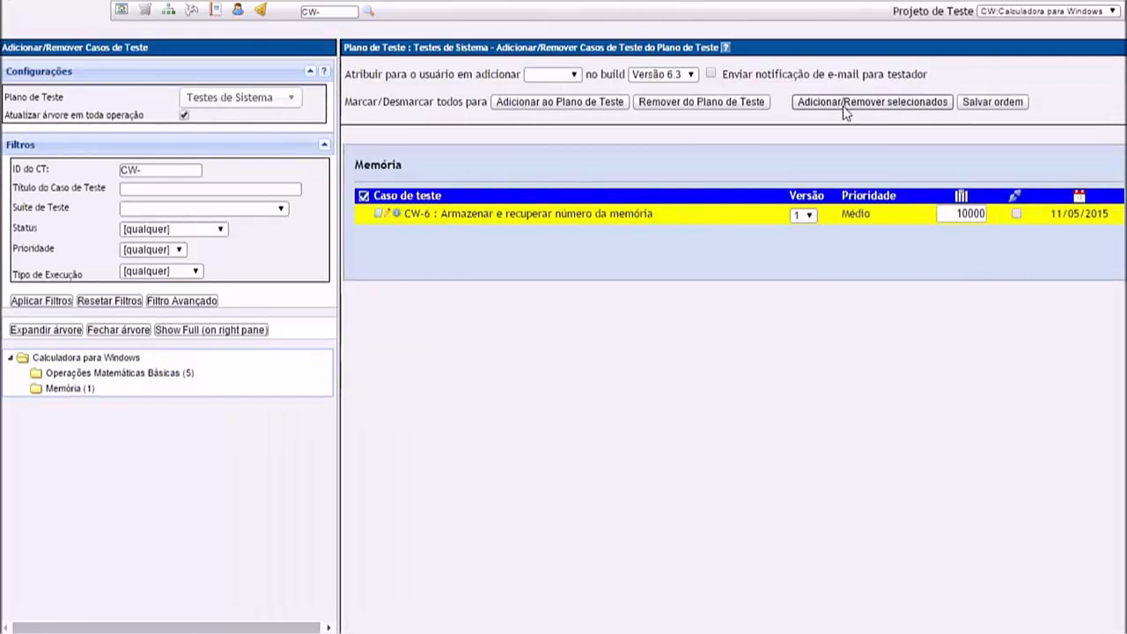
Step: Mark test case CW-6 for removal from the Testes de Sistema plan and apply the change
mouse_move(516, 214)
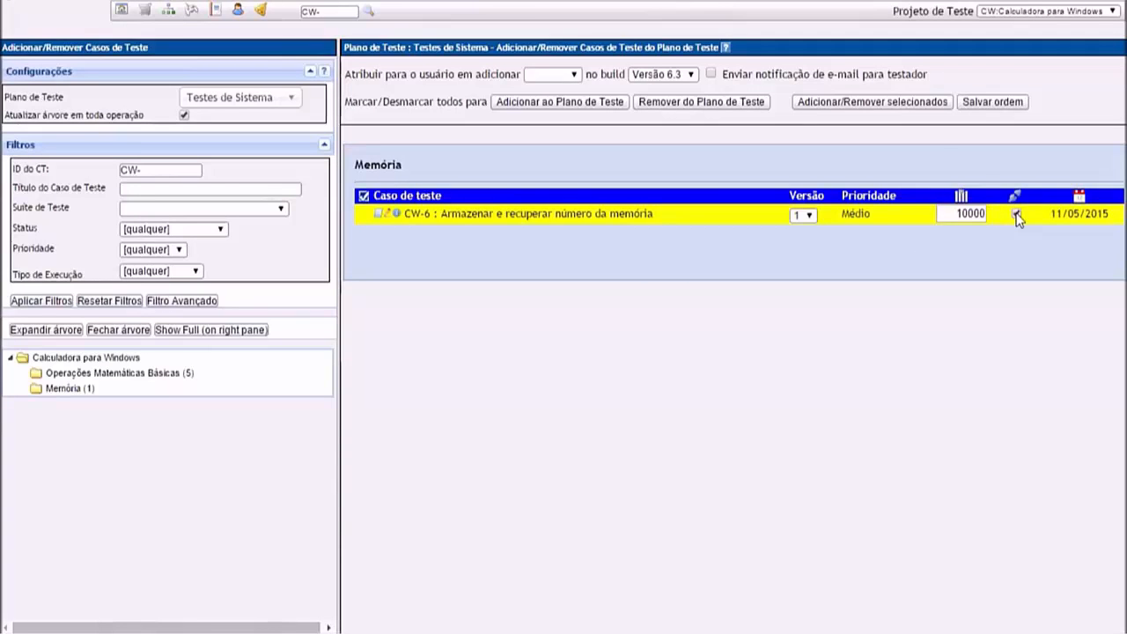
left_click(870, 102)
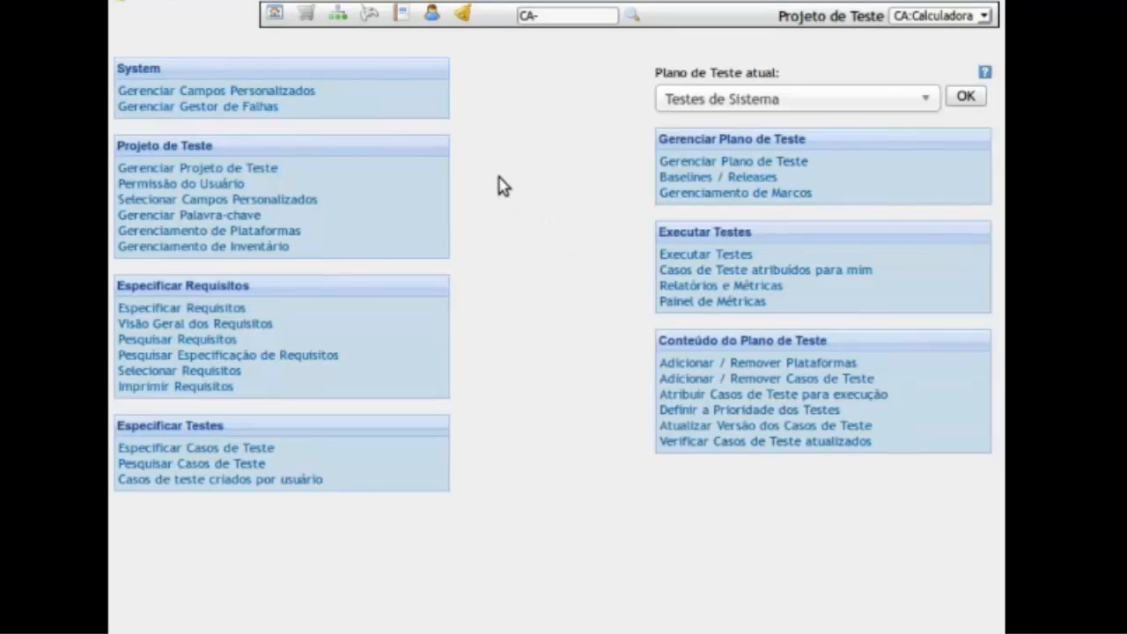
Step: In user administration, remove the leading "de" from the second listed tester's last name and save the account
left_click(432, 17)
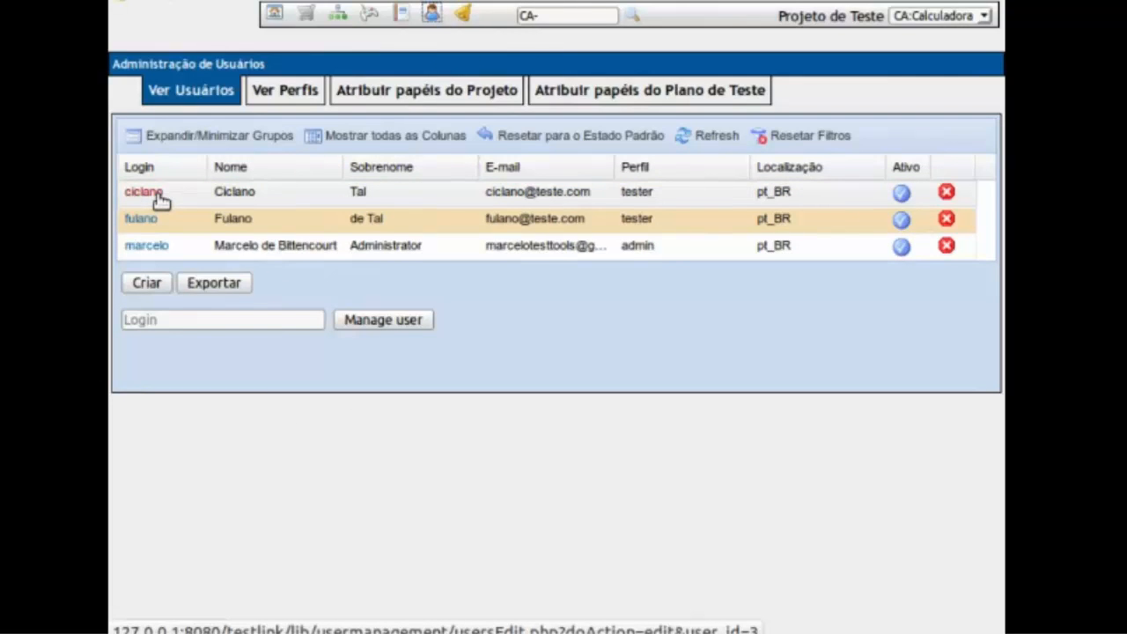
left_click(141, 220)
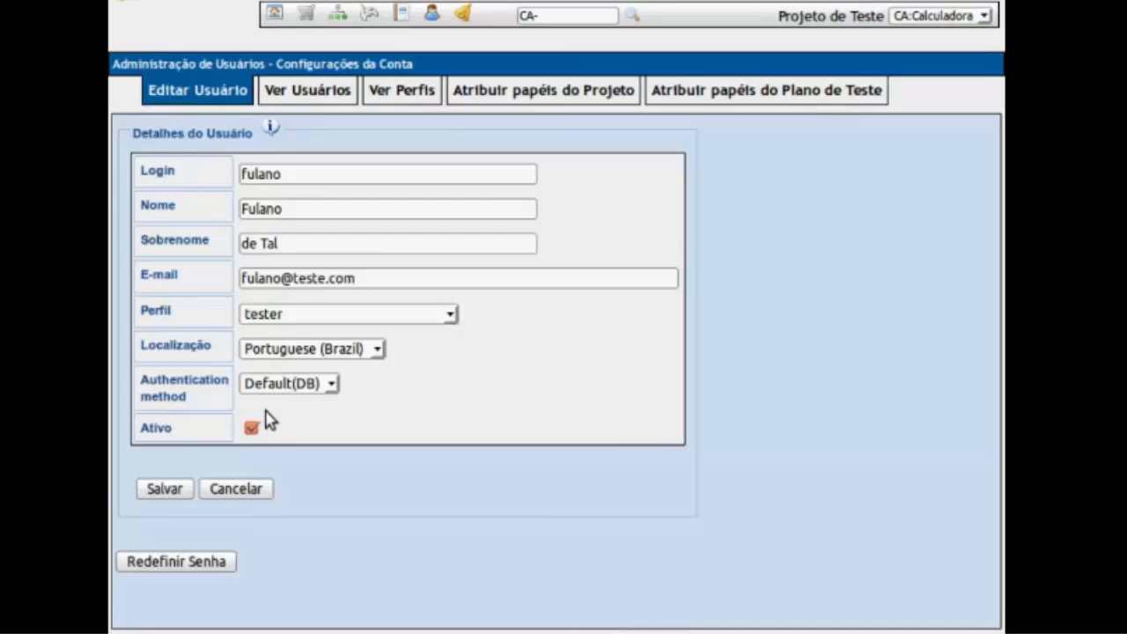
left_click_drag(255, 244, 232, 245)
key("BackSpace")
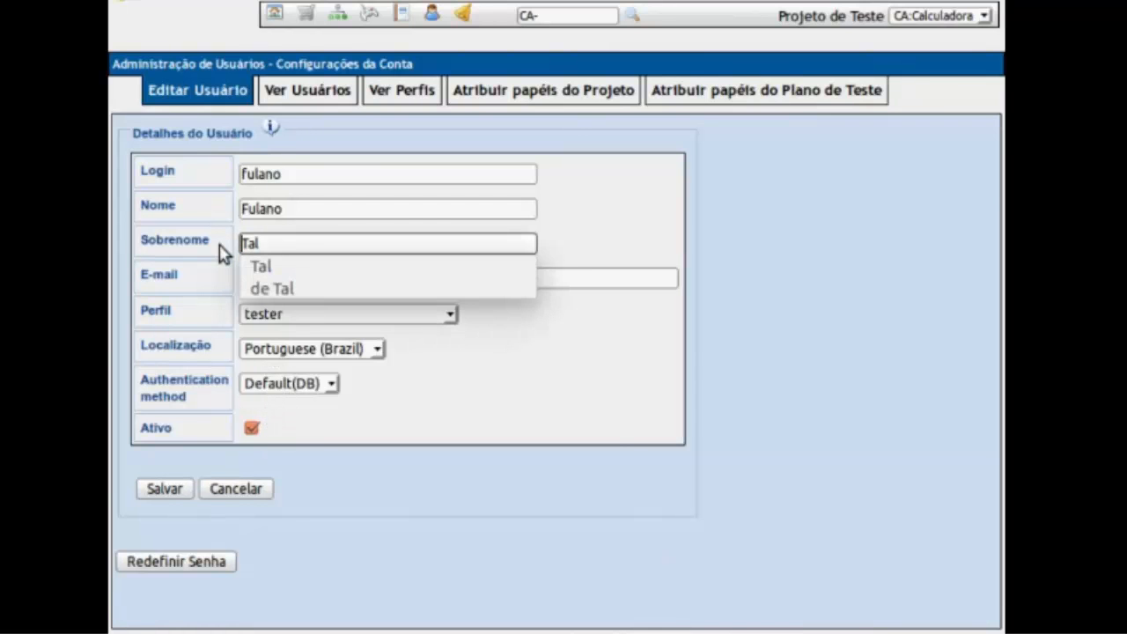
left_click(155, 489)
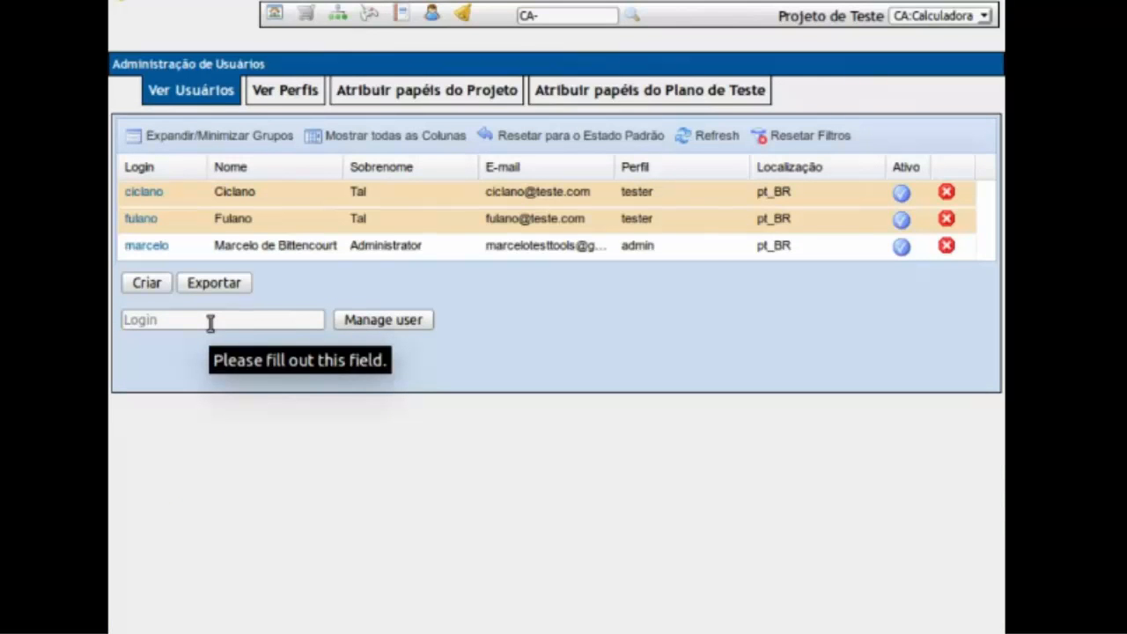
Step: Open the form for creating a new user and review its account fields
left_click(145, 287)
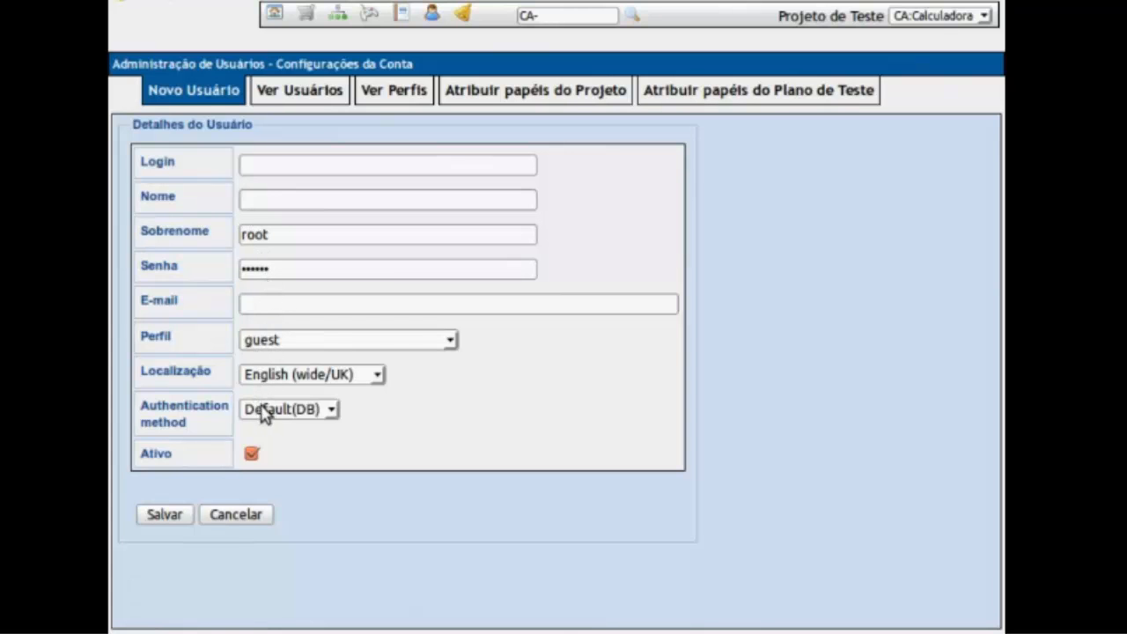
left_click(162, 517)
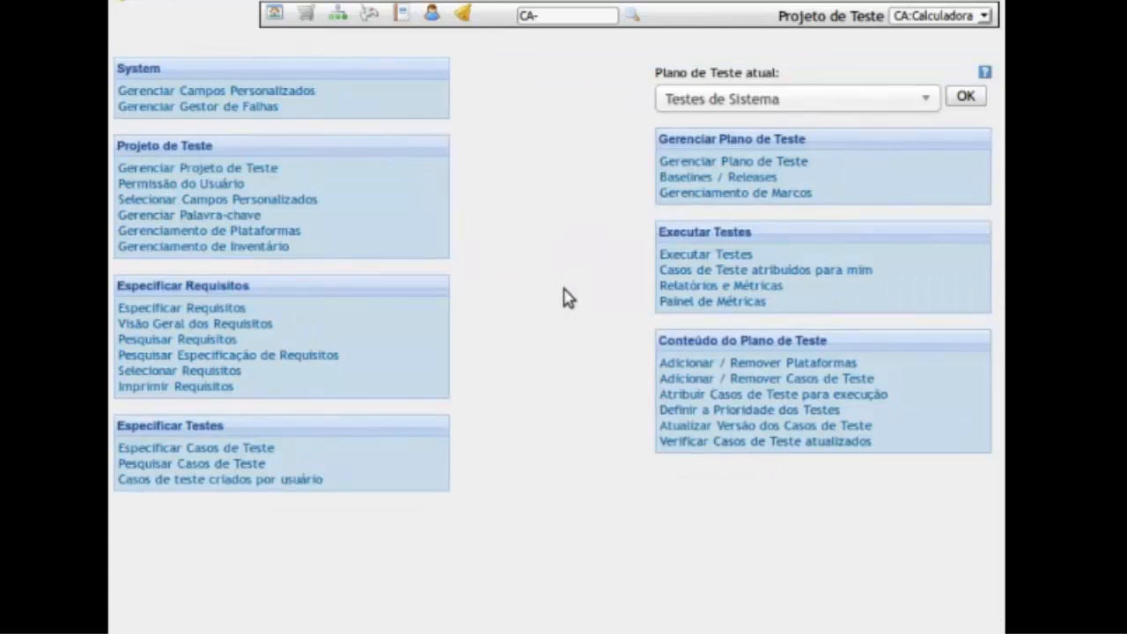
Step: Select Testes de Sistema as the current test plan of the Calculadora project
left_click(189, 451)
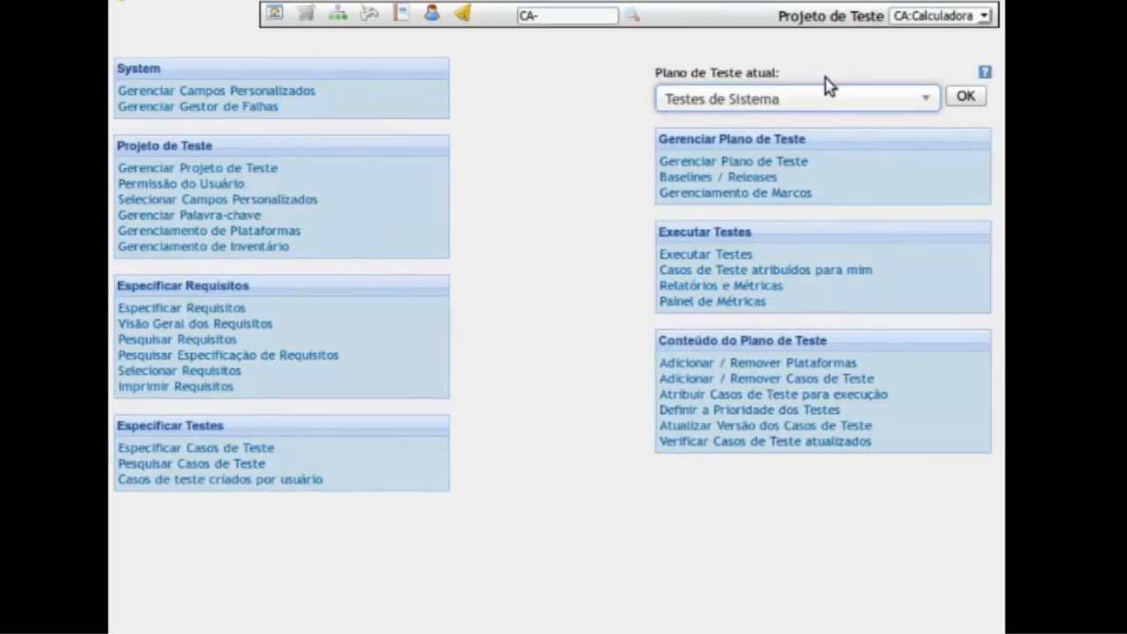
left_click(790, 99)
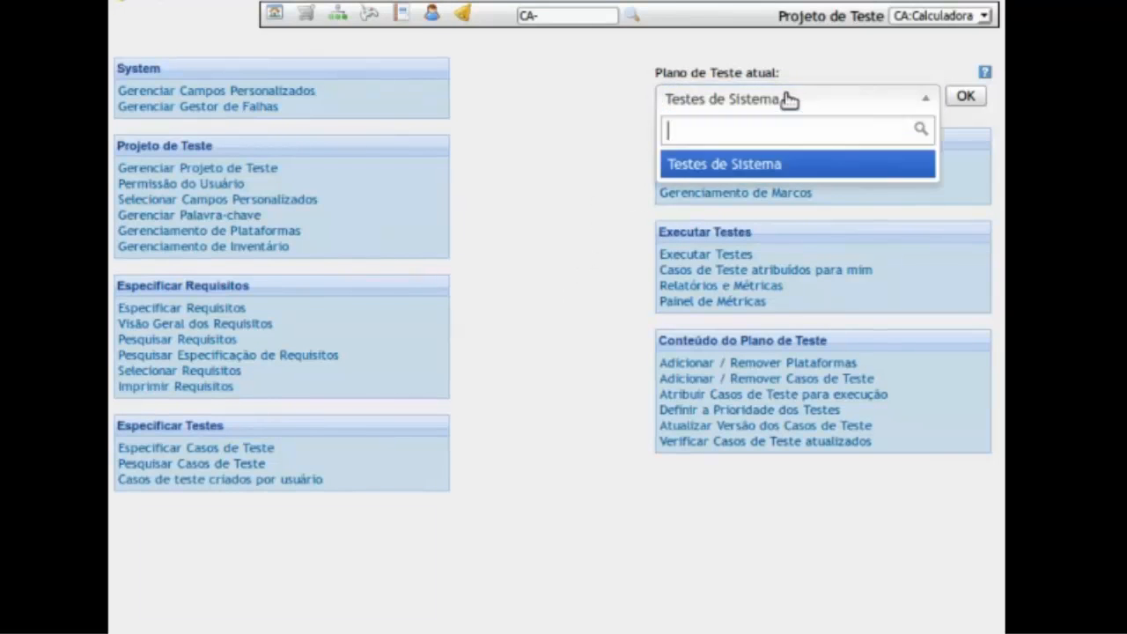
left_click(743, 168)
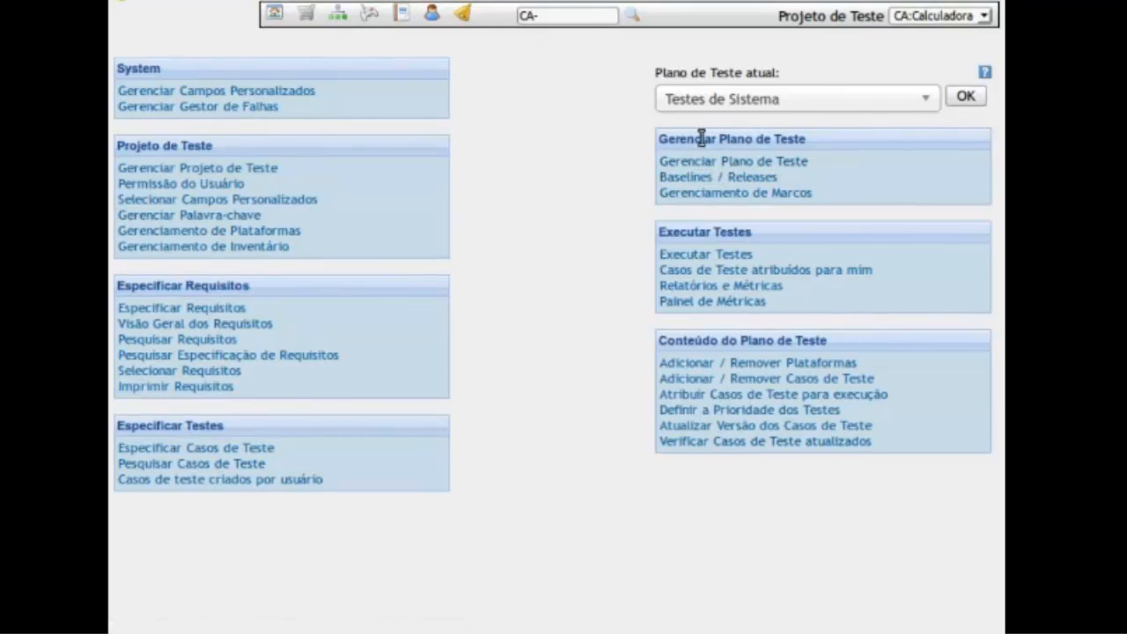
Step: Open the baseline creation form for the Testes de Sistema plan and review its active, open, release date and tester assignment options
left_click(714, 177)
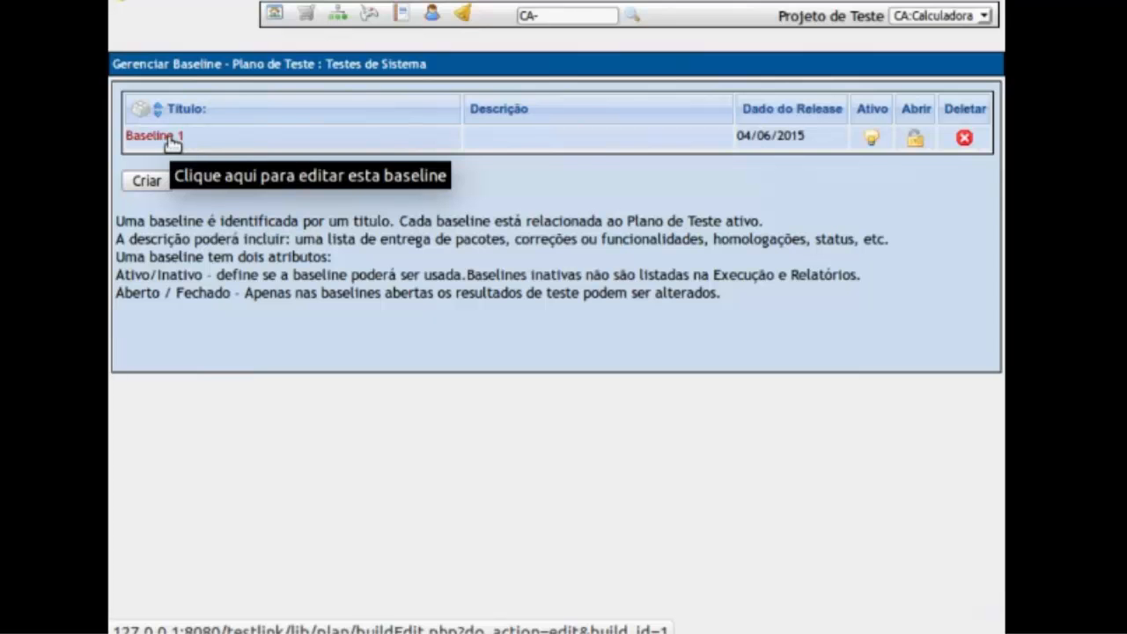
left_click(144, 184)
scroll(395, 244, "down", 5)
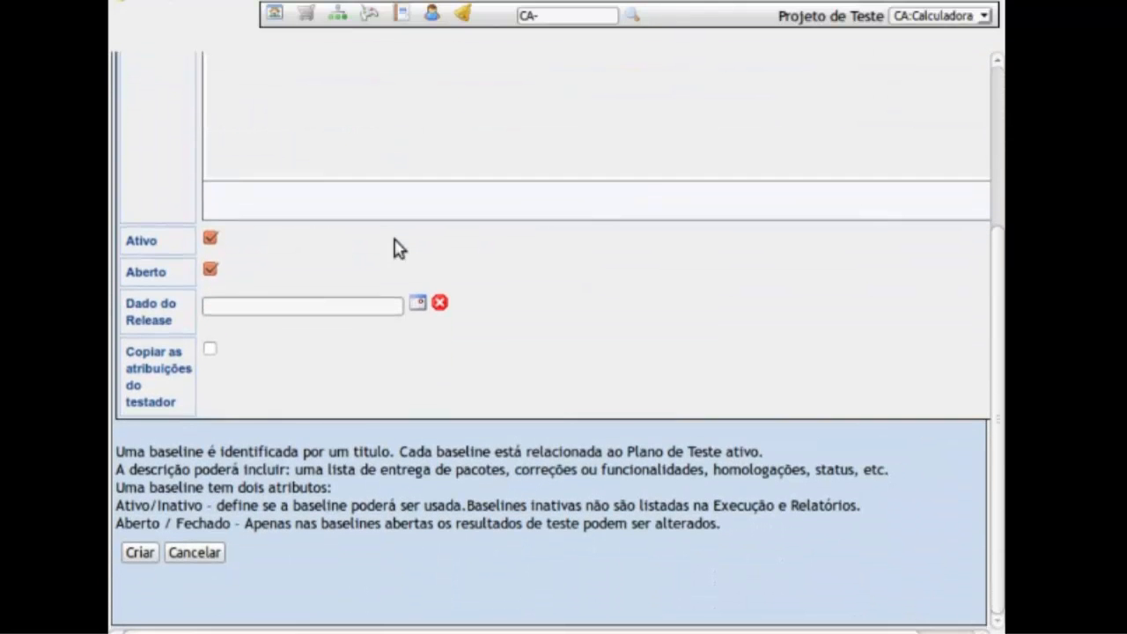
left_click(139, 553)
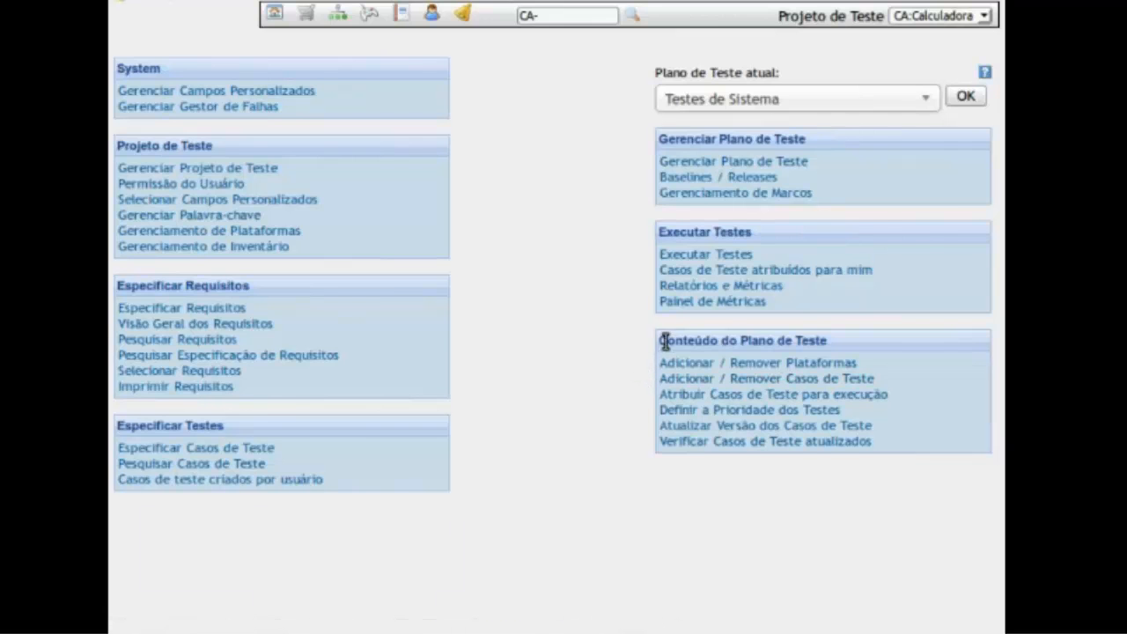
Step: Add test case CA-3 from the Operações Matemáticas Básicas suite to the Testes de Sistema plan, assigned to the second listed tester on Baseline 1
left_click(717, 386)
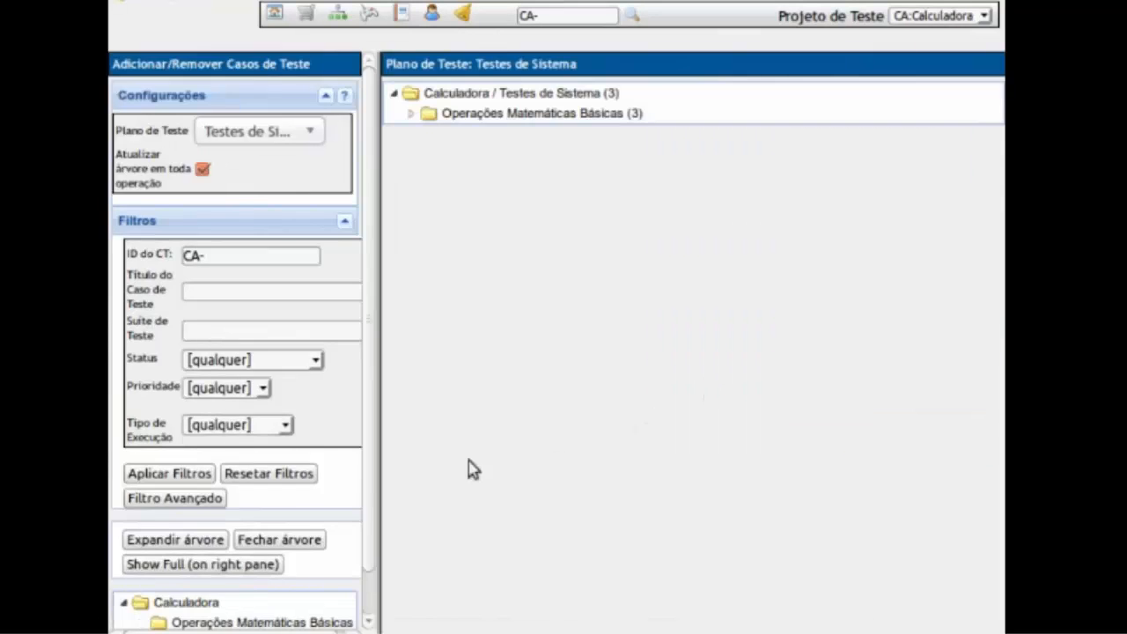
scroll(234, 604, "down", 1)
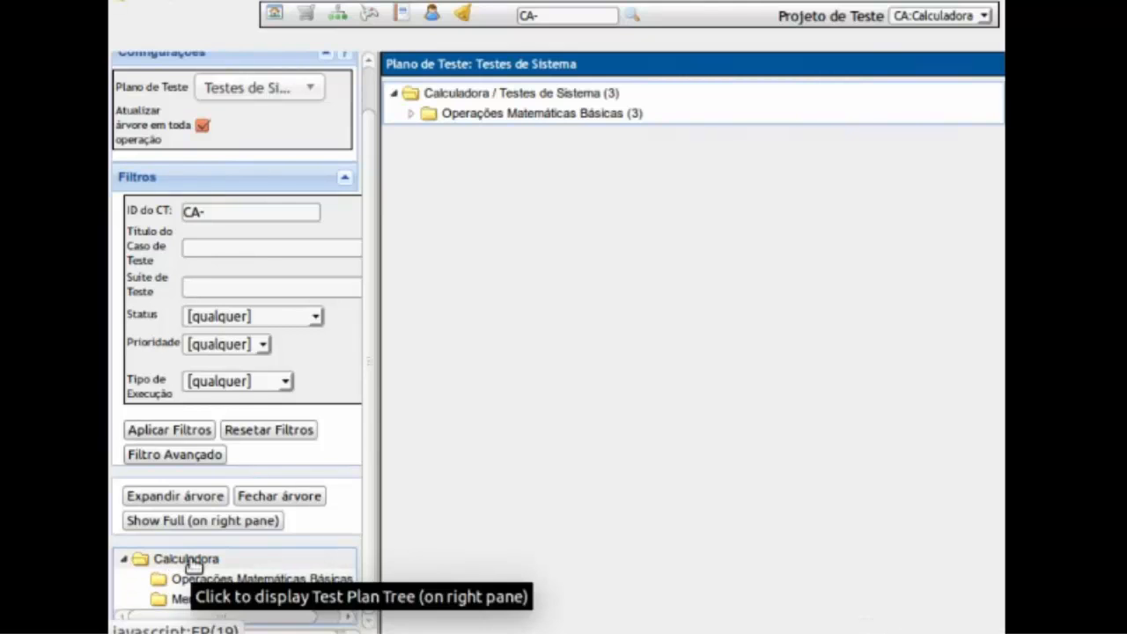
left_click(239, 584)
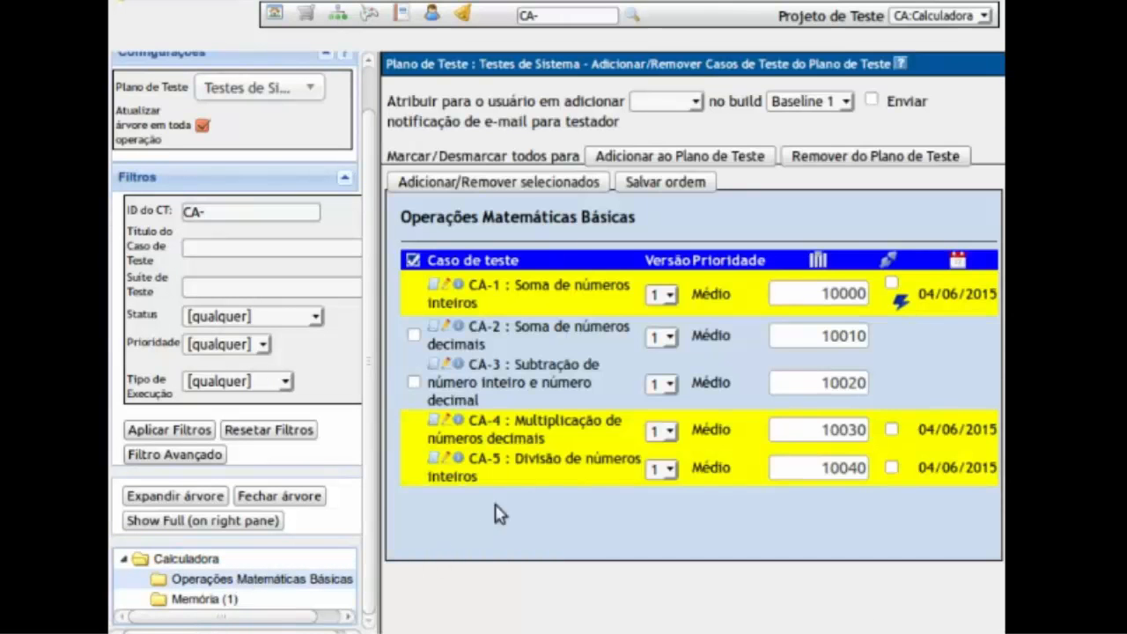
mouse_move(454, 295)
left_click(414, 384)
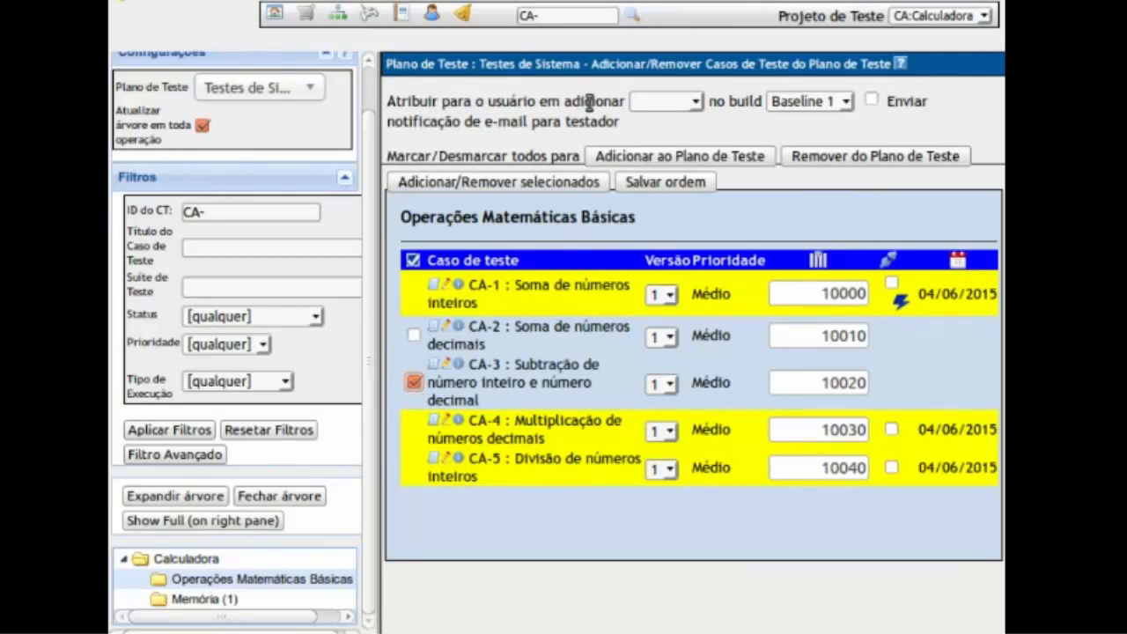
left_click(678, 102)
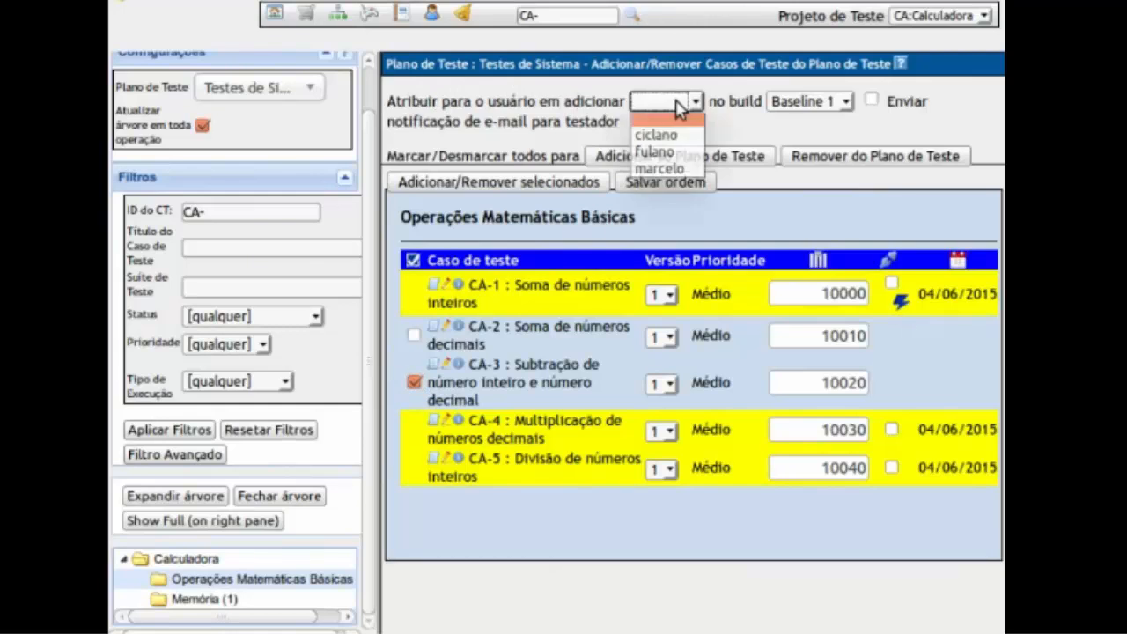
left_click(669, 151)
left_click(787, 104)
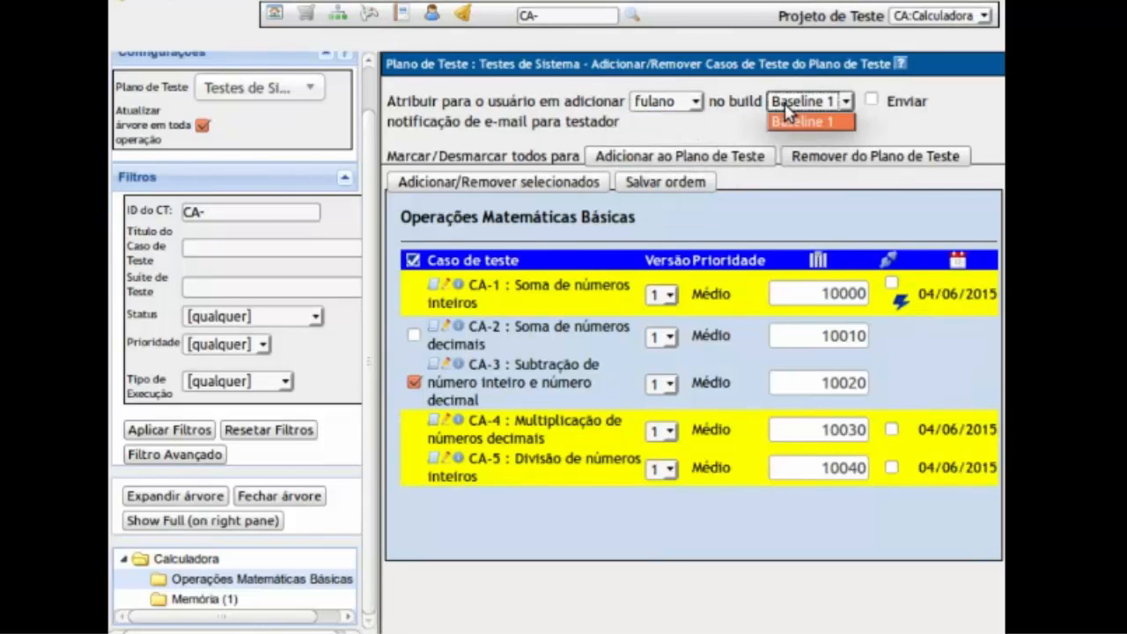
left_click(786, 123)
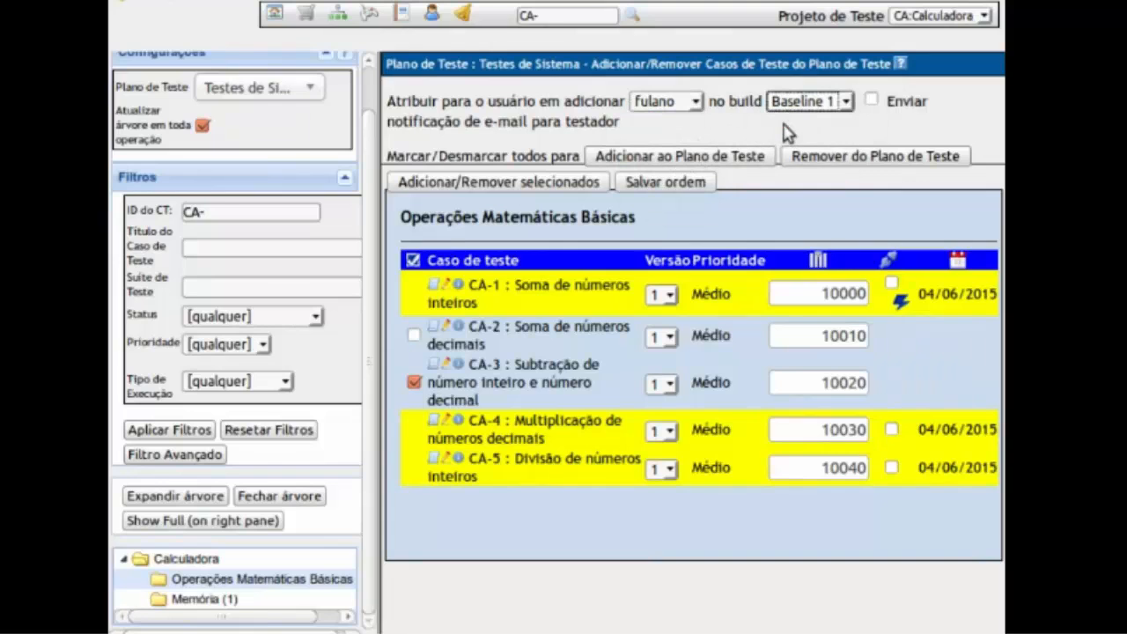
left_click(486, 185)
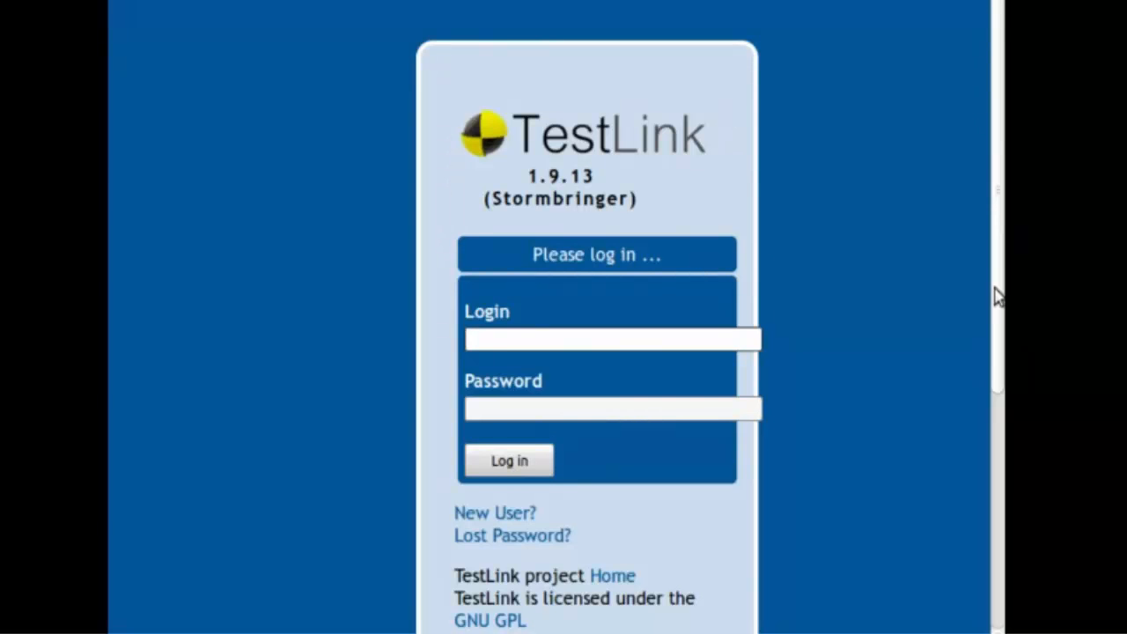
Step: Log in to TestLink with the assigned tester's username and account password
type("fulano")
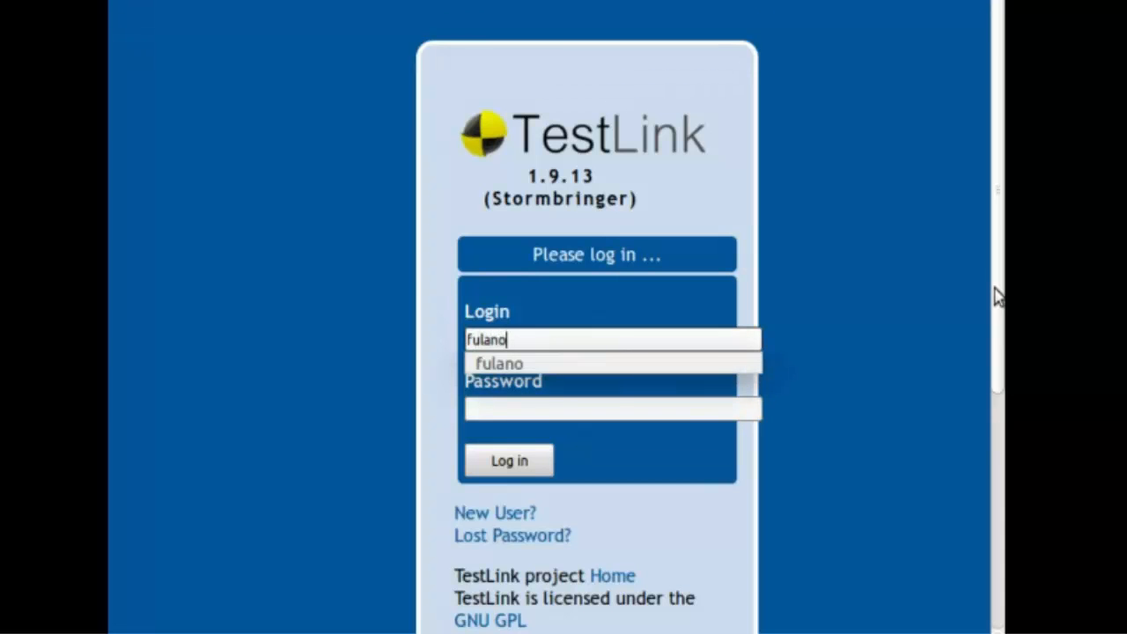
key("Tab")
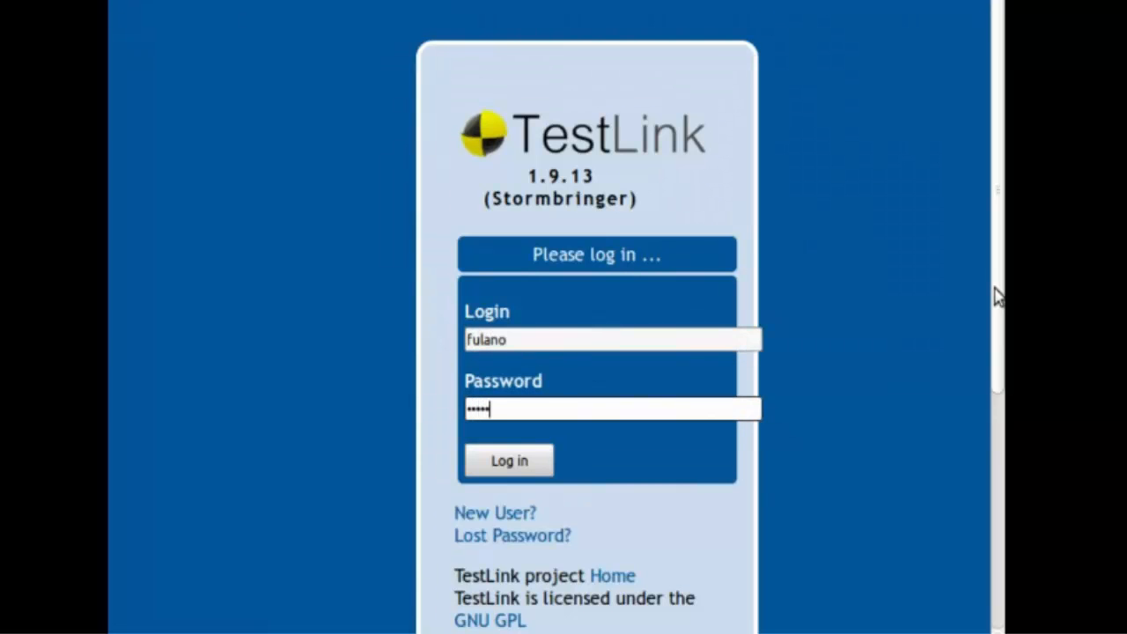
left_click(489, 466)
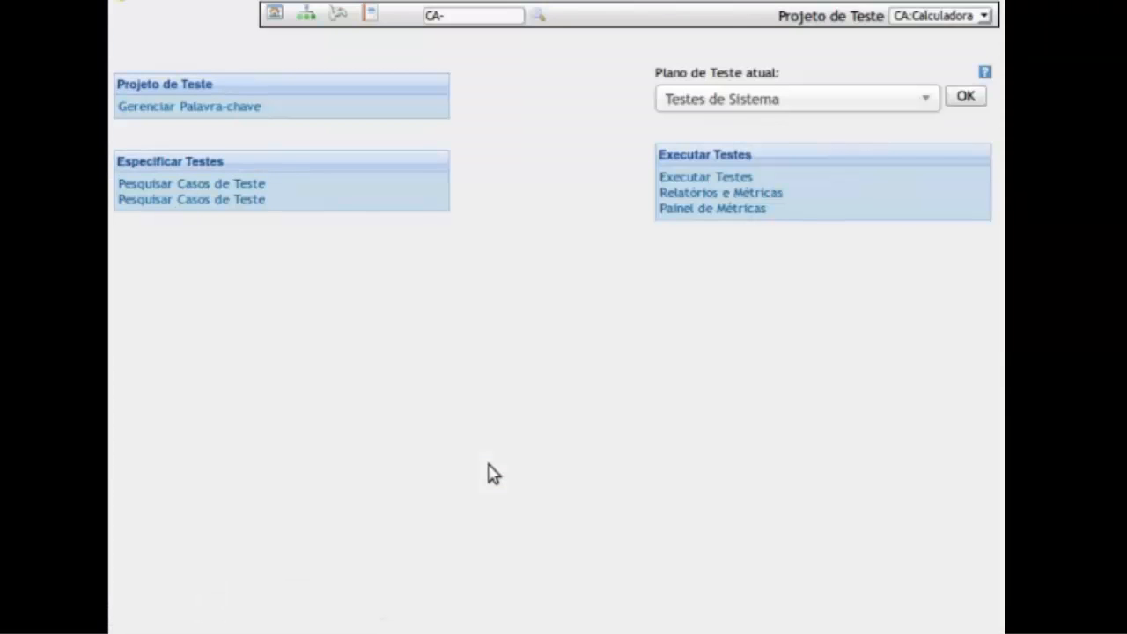
Step: Go to test execution for Baseline 1, expand the test tree and open test case CA-4 for execution
left_click(691, 178)
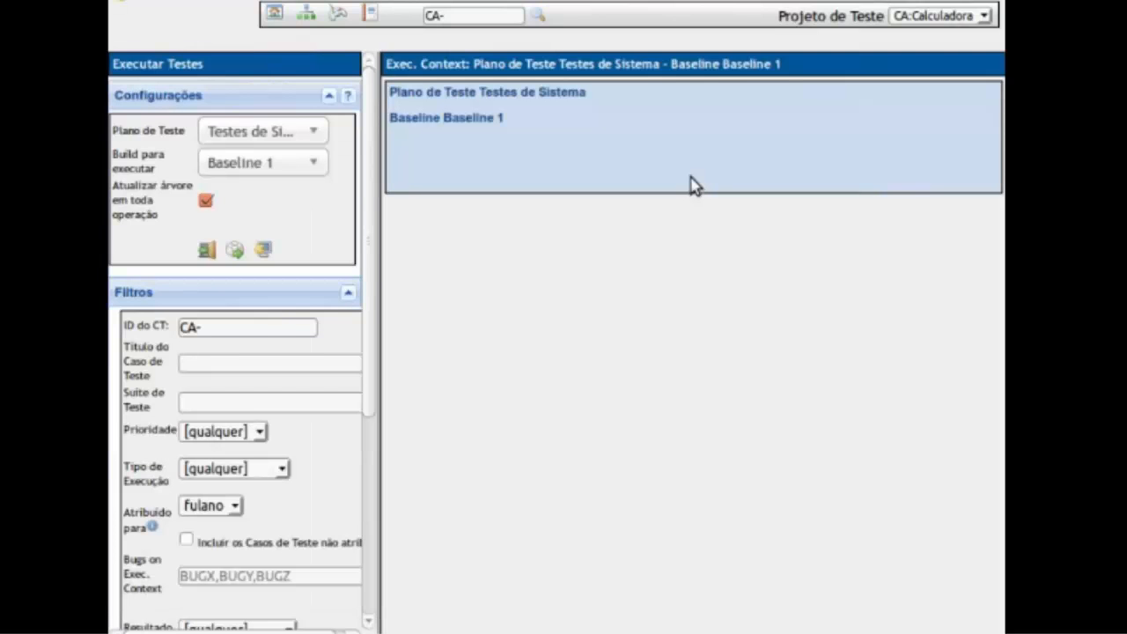
left_click_drag(371, 315, 377, 532)
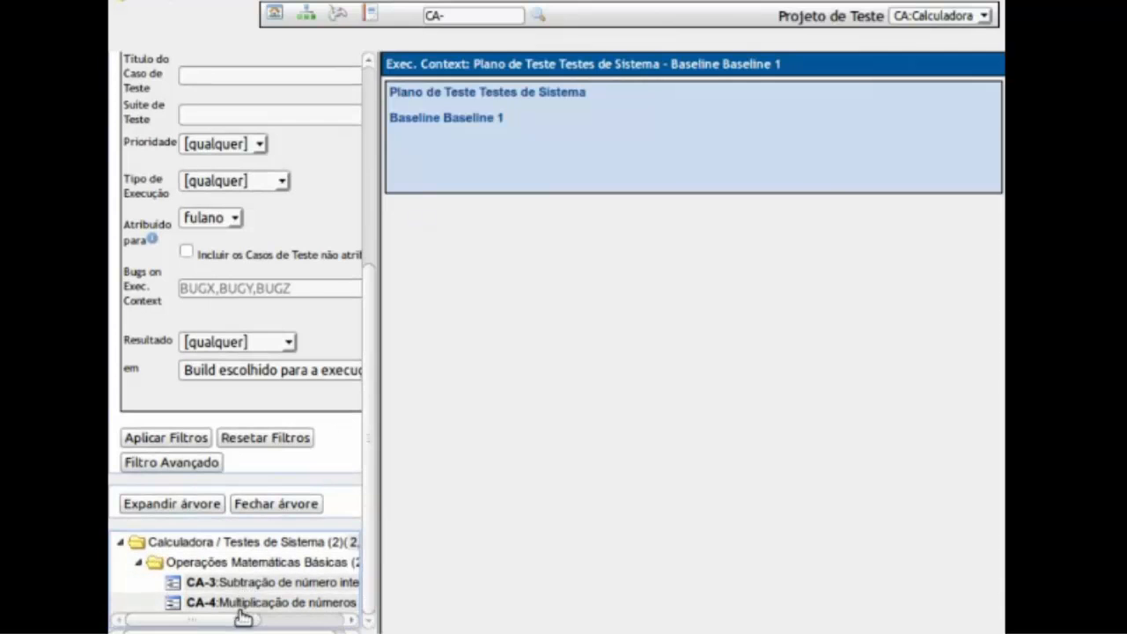
left_click(168, 508)
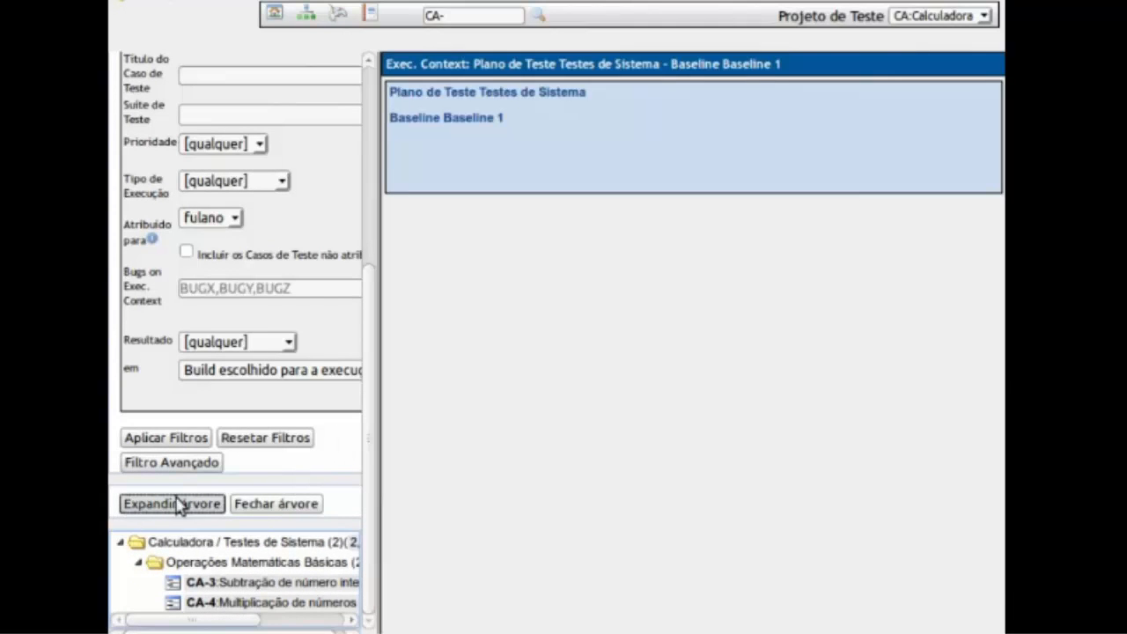
left_click(236, 606)
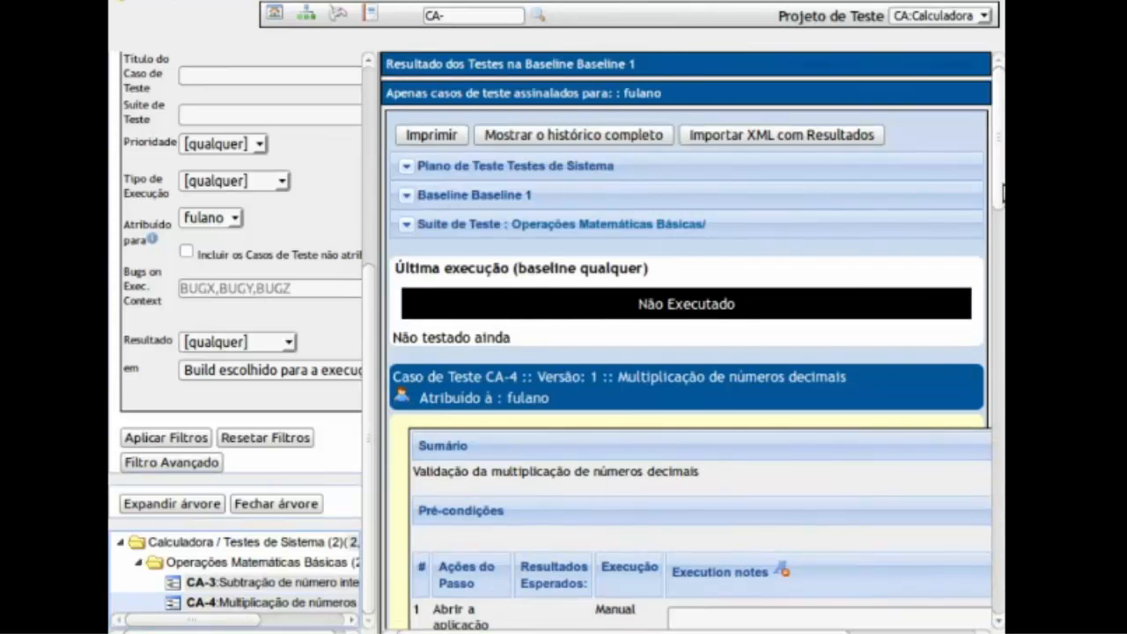
Step: Set the overall execution result of test case CA-4 to Passou and check its per-step notes, attachment and result fields
left_click_drag(1001, 174, 970, 523)
left_click_drag(801, 633, 924, 620)
left_click(894, 480)
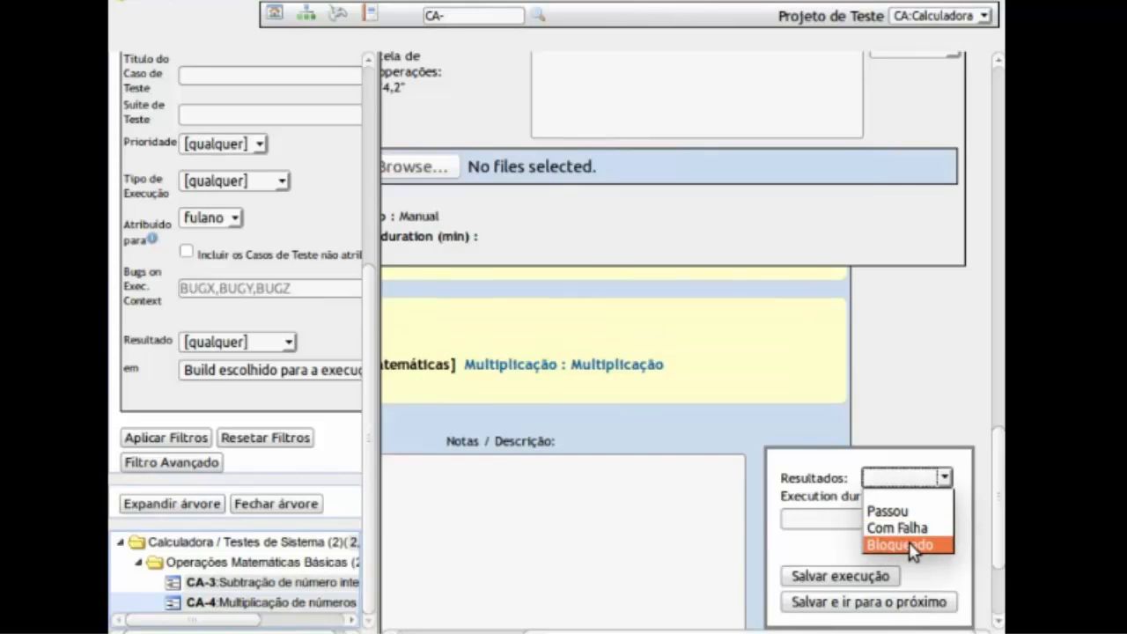
left_click(892, 511)
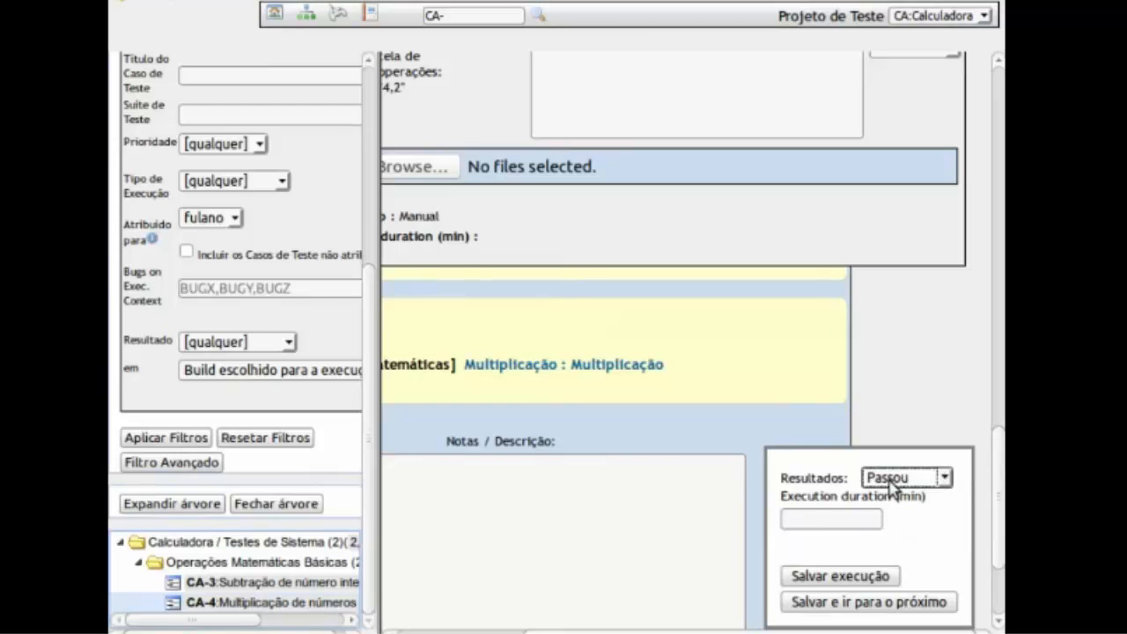
scroll(735, 621, "left", 3)
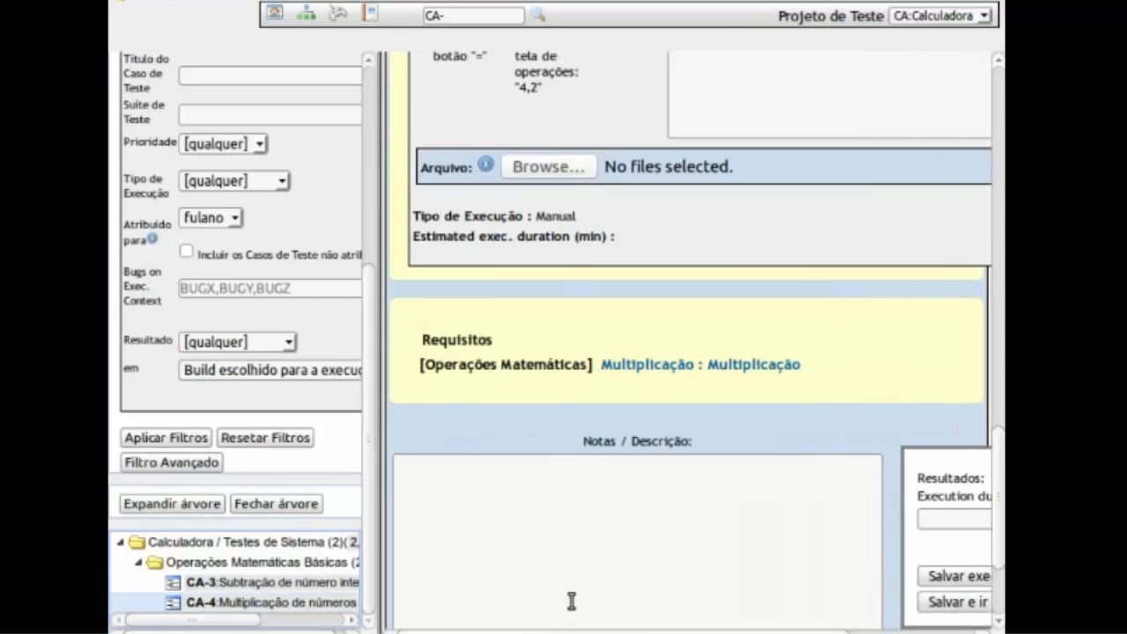
scroll(566, 564, "up", 3)
scroll(899, 599, "right", 3)
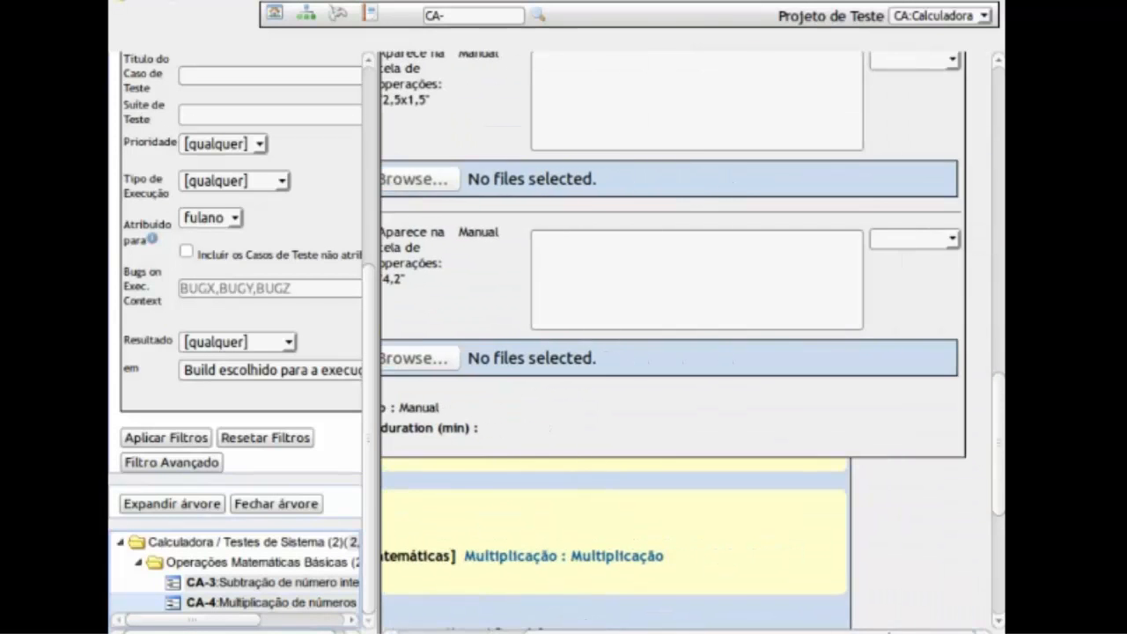
scroll(898, 599, "down", 2)
left_click(894, 543)
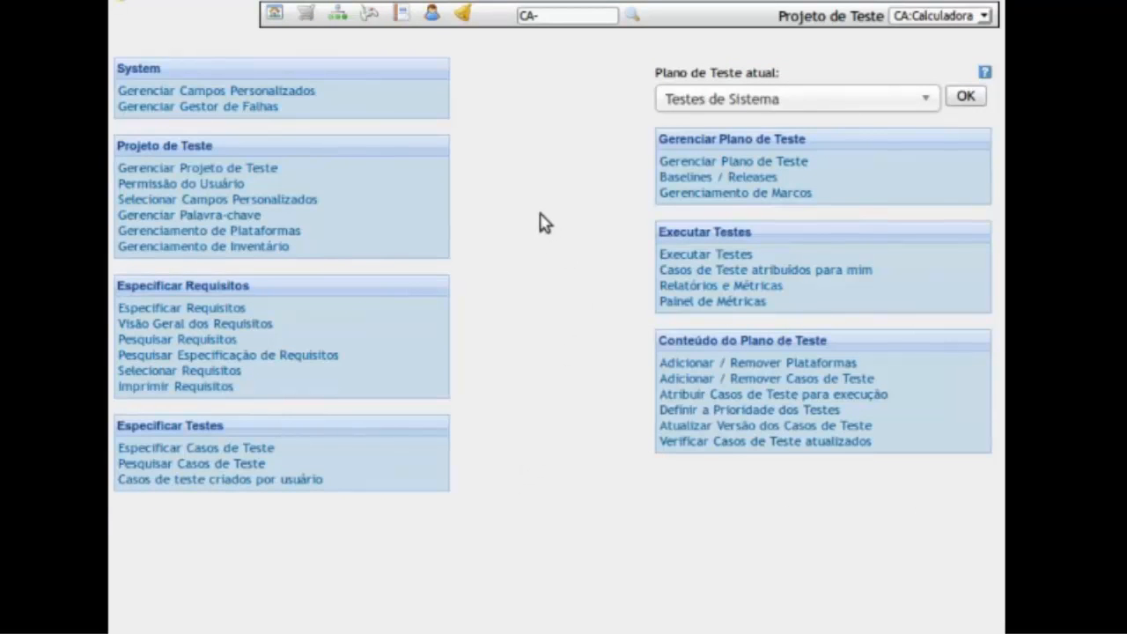
Step: Open the reports and metrics of the Testes de Sistema plan and view the graphical report of general metrics
left_click(403, 16)
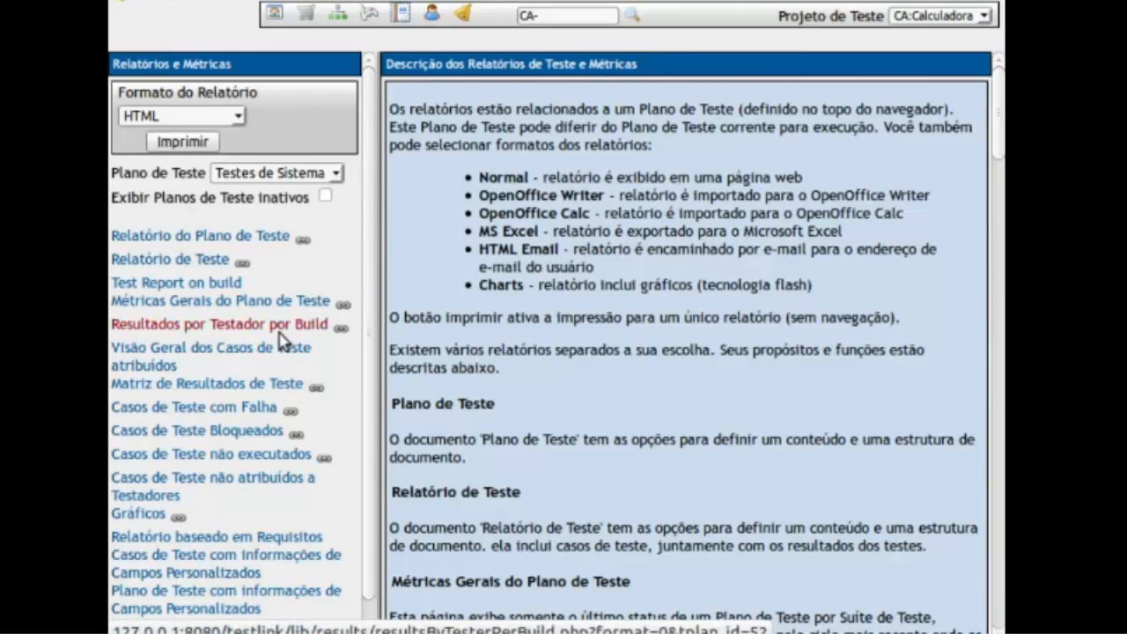
left_click(152, 516)
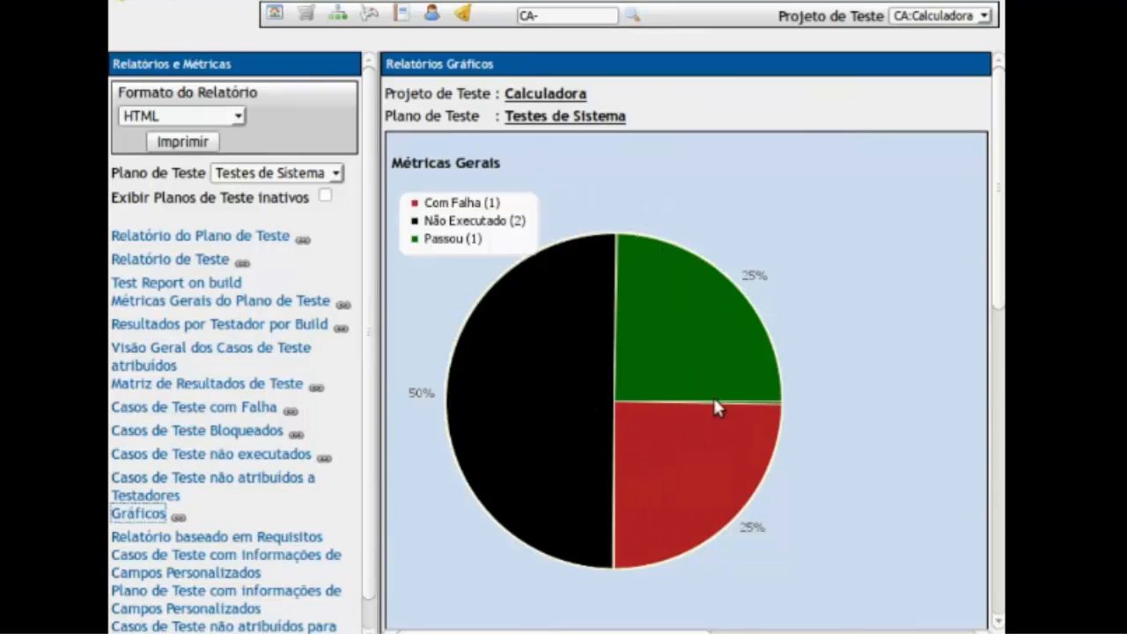
scroll(379, 333, "down", 1)
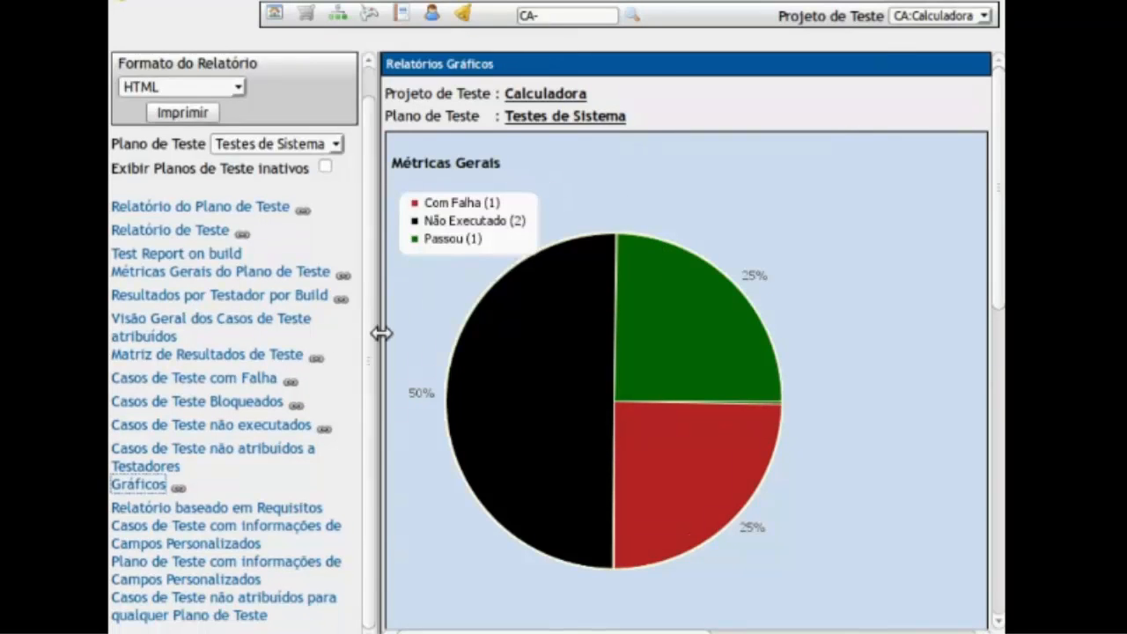
Step: Open the general test plan metrics and examine the passed, failed and blocked columns of the results by baseline
left_click(211, 276)
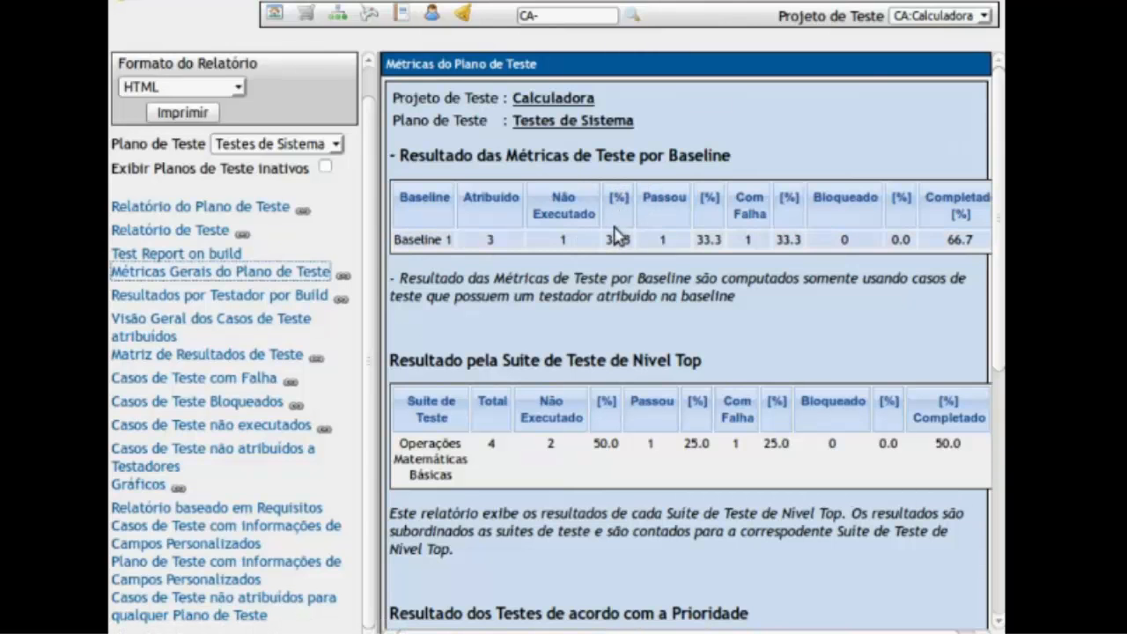
left_click_drag(641, 203, 692, 203)
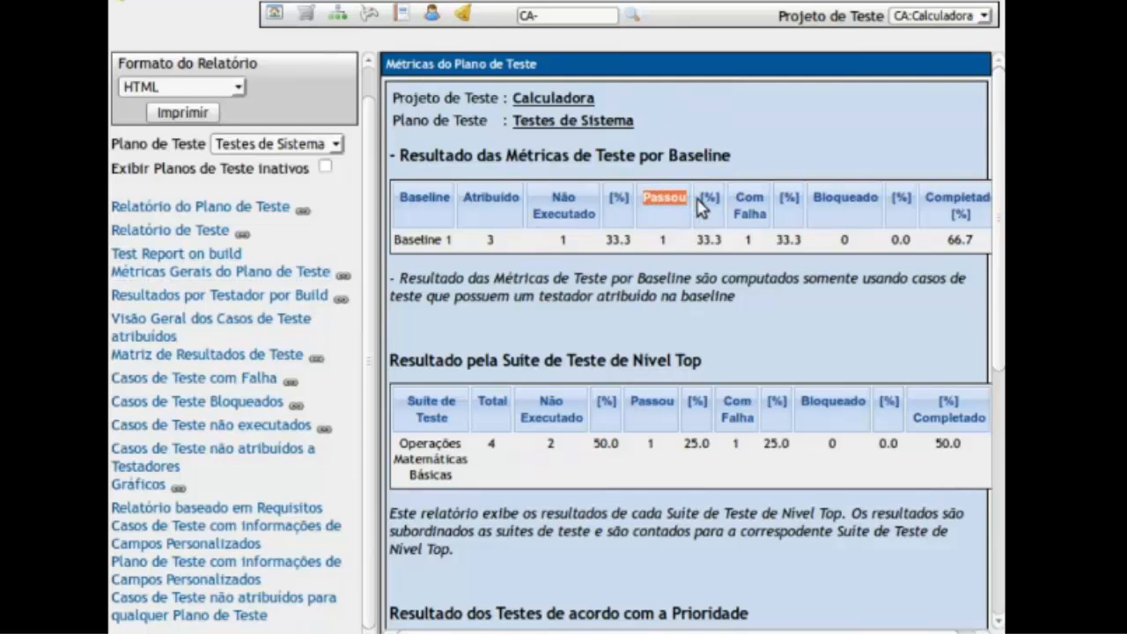
left_click_drag(738, 203, 773, 233)
left_click_drag(825, 197, 850, 239)
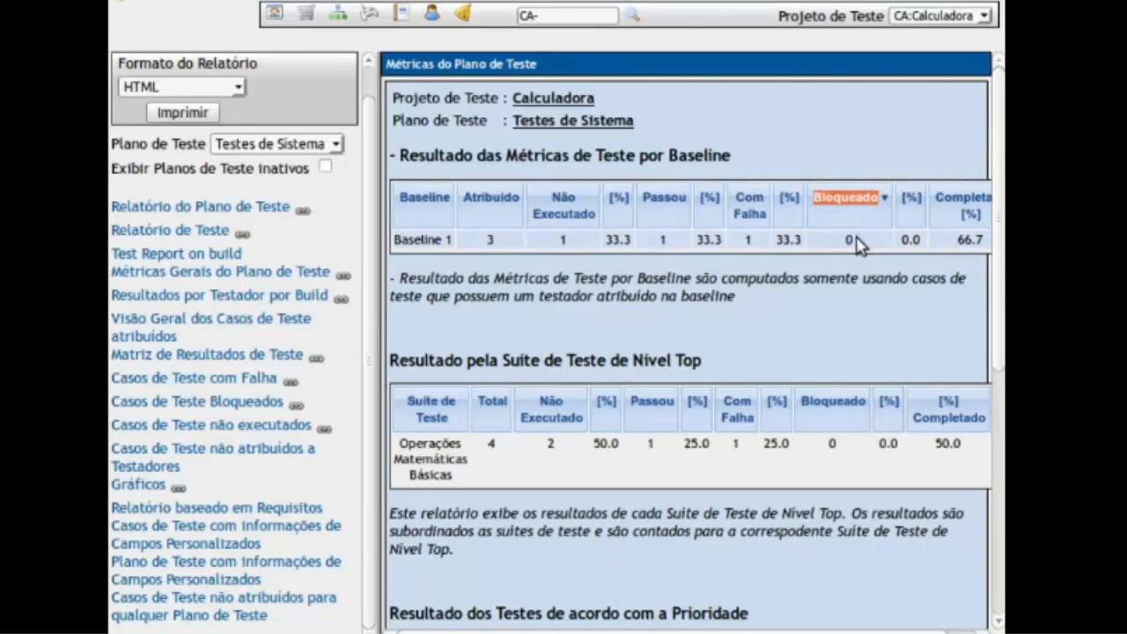